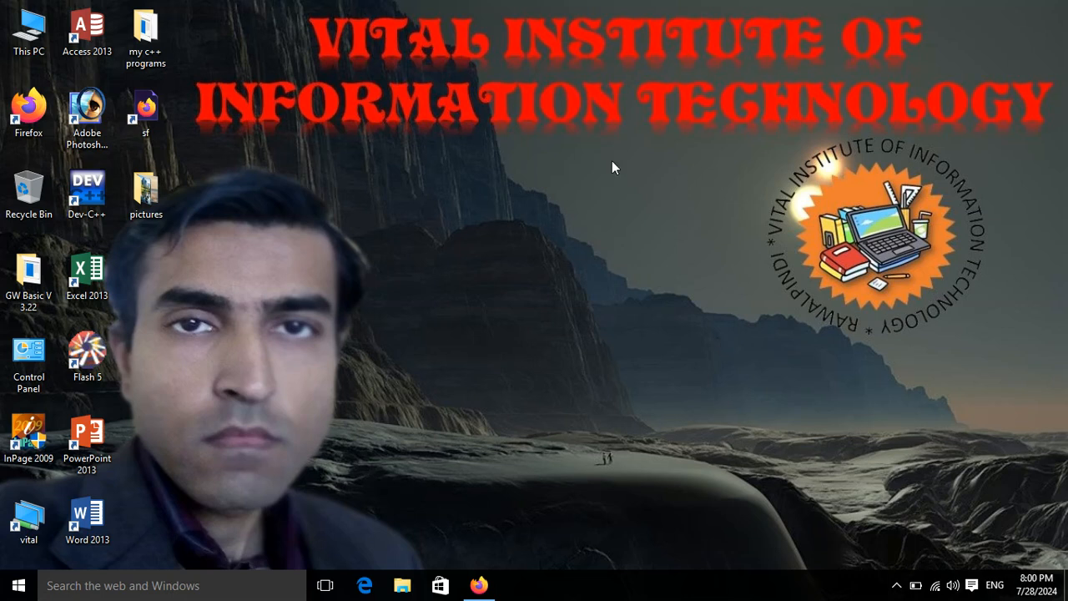
# Step: Start InPage 2009, create a new A4 document, and type an Urdu sentence giving the writer's name and Rawalpindi home
pyautogui.doubleClick(19, 445)
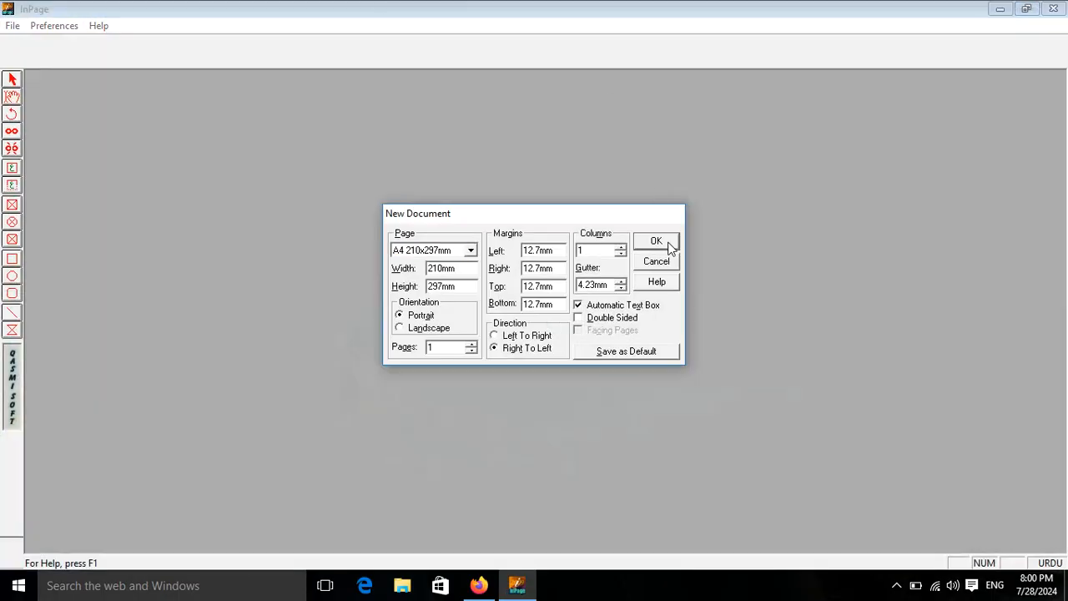
pyautogui.click(658, 242)
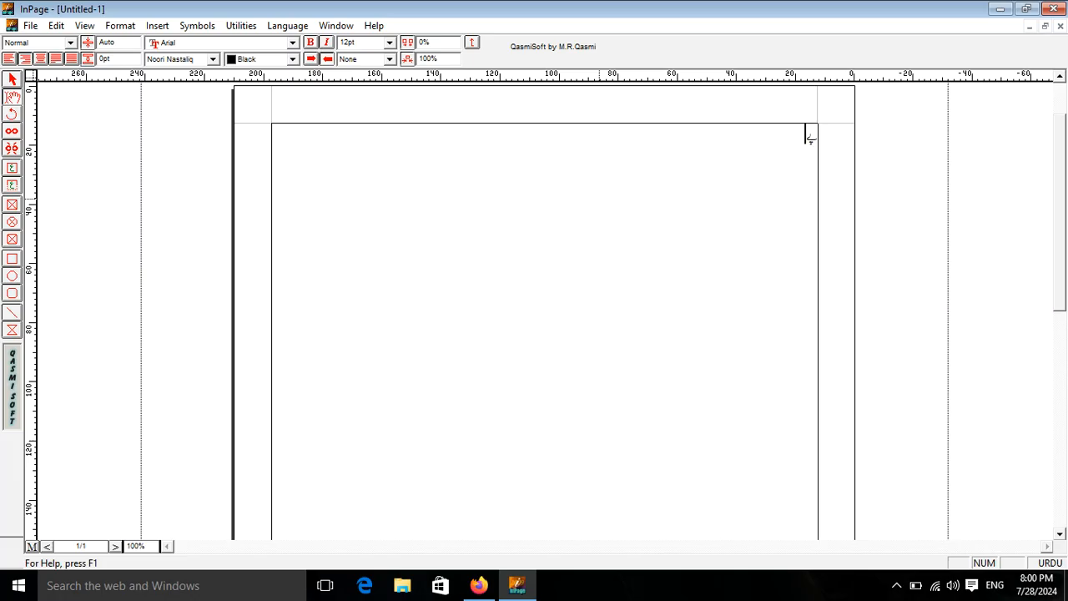
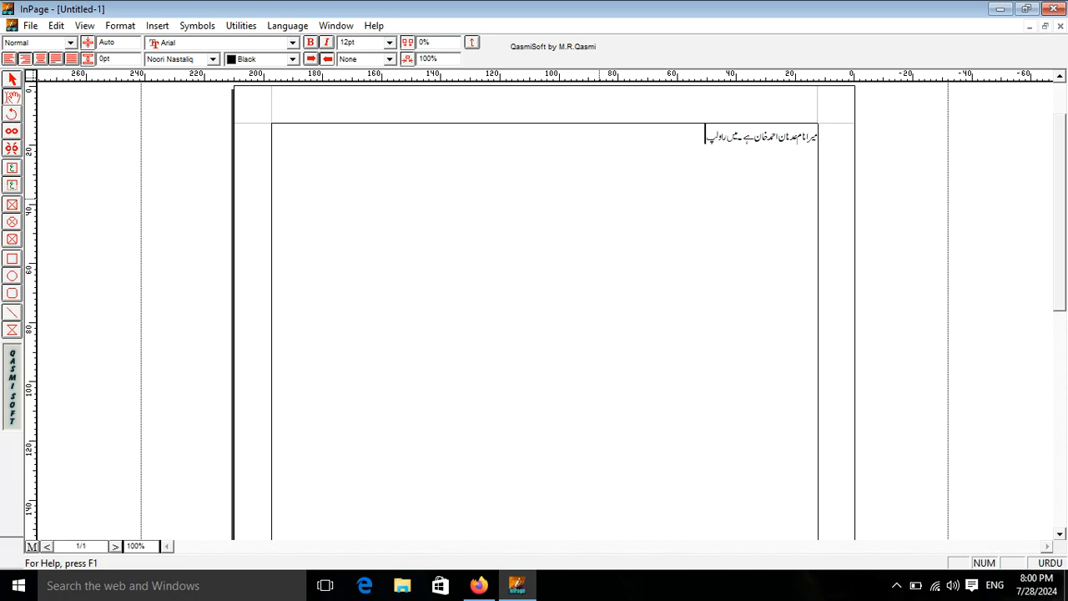
pyautogui.write('نڈی میں رہتا ہوں')
# Step: Enlarge the Urdu line to 25 pt and paste it repeatedly to fill the page
pyautogui.moveTo(661, 135); pyautogui.dragTo(838, 140)
pyautogui.hotkey('ctrl', 'c')
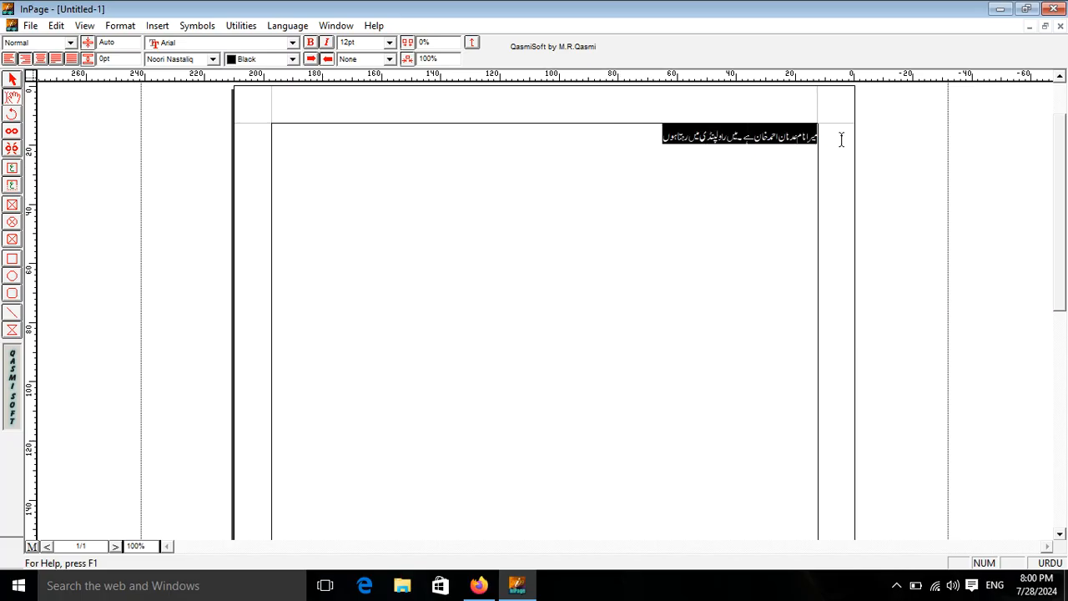
pyautogui.hotkey('ctrl', 'shift', '.')
pyautogui.hotkey('ctrl', 'shift', '.')
pyautogui.hotkey('ctrl', 'shift', '.')
pyautogui.hotkey('ctrl', 'shift', '.')
pyautogui.hotkey('ctrl', 'shift', '.')
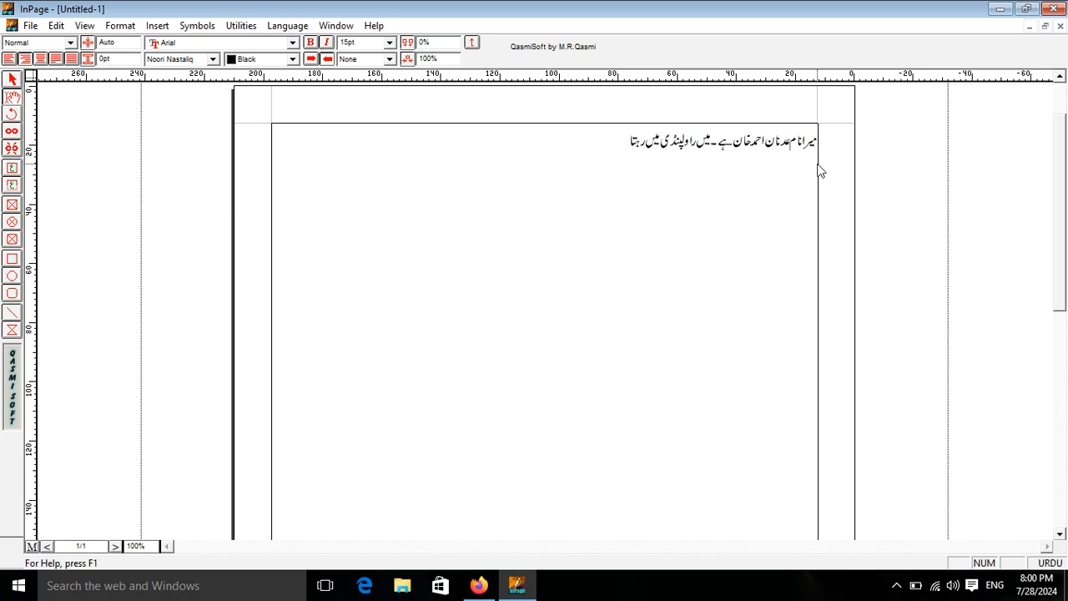
pyautogui.hotkey('ctrl', 'shift', '.')
pyautogui.hotkey('ctrl', 'shift', '.')
pyautogui.hotkey('ctrl', 'shift', '.')
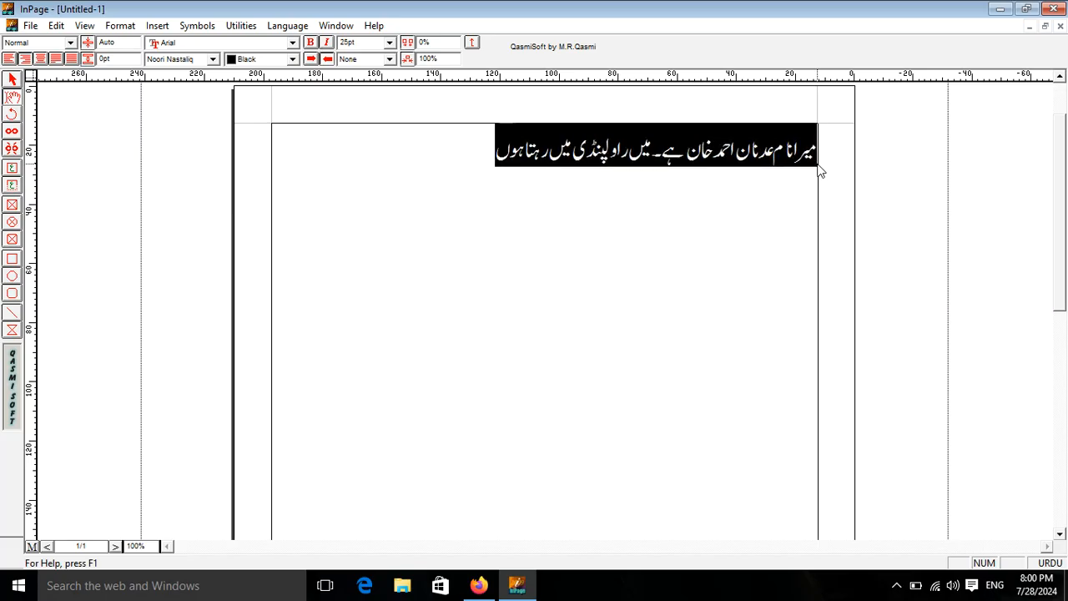
pyautogui.click(487, 164)
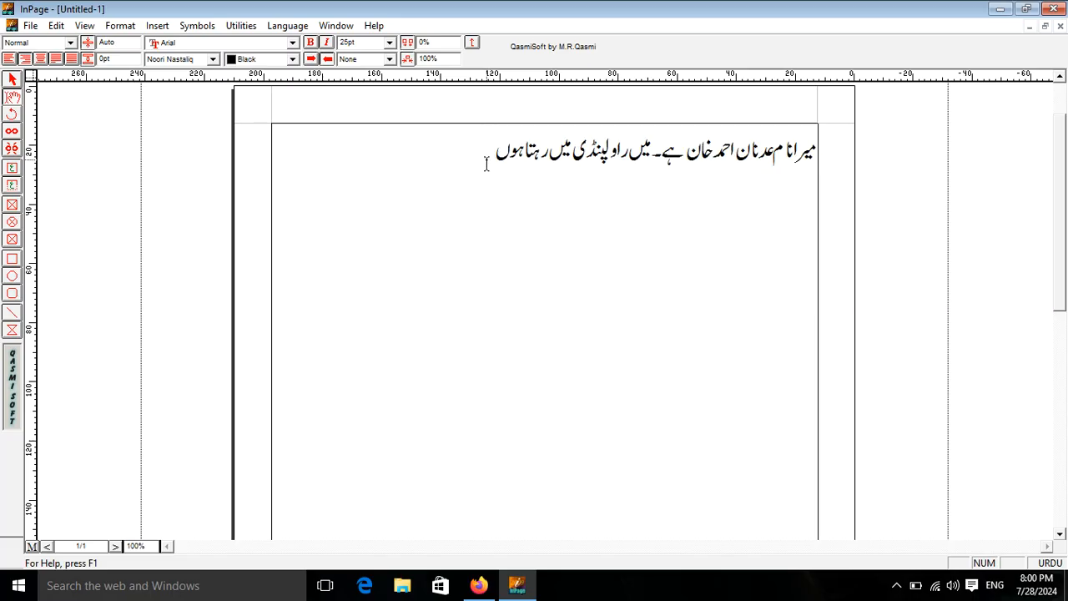
pyautogui.hotkey('ctrl', 'v')
pyautogui.hotkey('ctrl', 'v')
pyautogui.hotkey('ctrl', 'v')
pyautogui.hotkey('ctrl', 'v')
pyautogui.hotkey('ctrl', 'v')
pyautogui.hotkey('ctrl', 'v')
pyautogui.hotkey('ctrl', 'v')
pyautogui.hotkey('ctrl', 'v')
pyautogui.hotkey('ctrl', 'v')
pyautogui.hotkey('ctrl', 'v')
pyautogui.hotkey('ctrl', 'v')
pyautogui.hotkey('ctrl', 'v')
pyautogui.hotkey('ctrl', 'v')
pyautogui.hotkey('ctrl', 'v')
pyautogui.hotkey('ctrl', 'v')
pyautogui.hotkey('ctrl', 'v')
pyautogui.hotkey('ctrl', 'v')
pyautogui.hotkey('ctrl', 'v')
pyautogui.hotkey('ctrl', 'v')
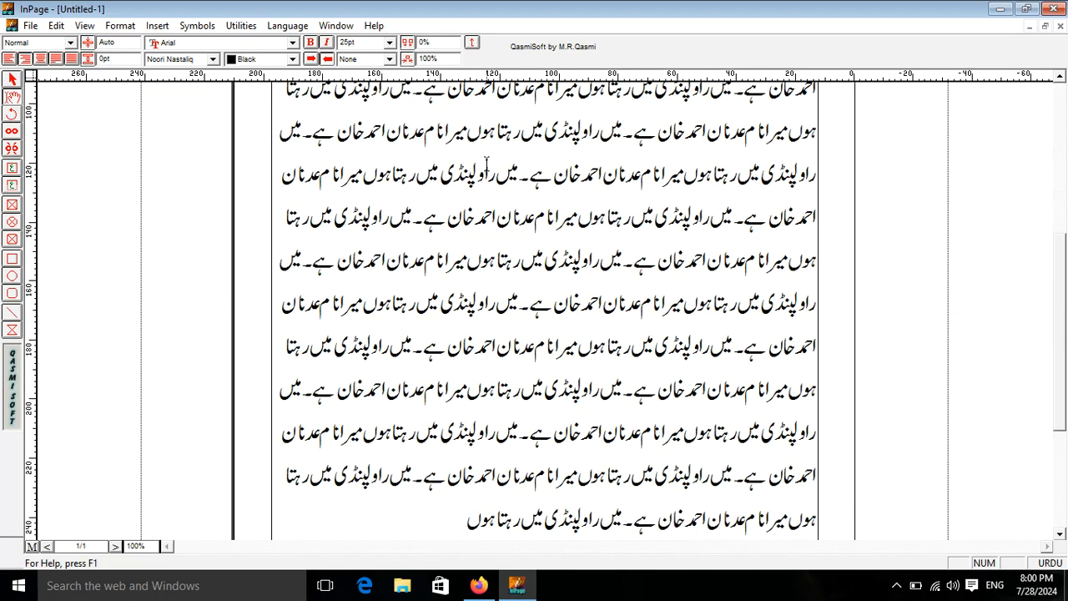
pyautogui.click(1065, 224)
pyautogui.moveTo(1059, 244); pyautogui.dragTo(1065, 332)
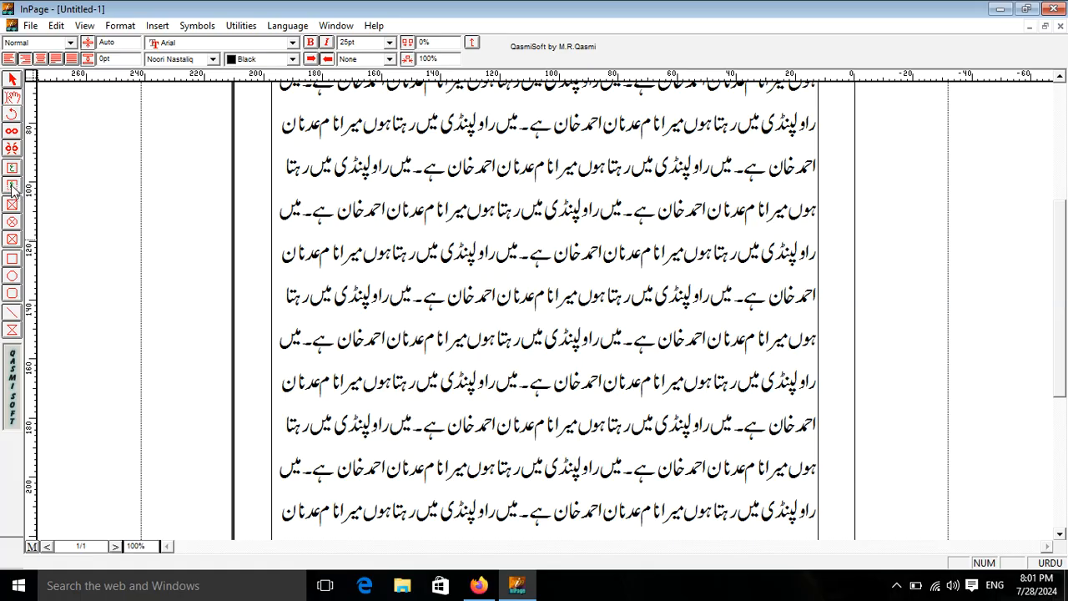
# Step: Draw a text box mid-page and type the heading 'وائٹل کیپیٹر اکیڈمی' in it
pyautogui.click(12, 185)
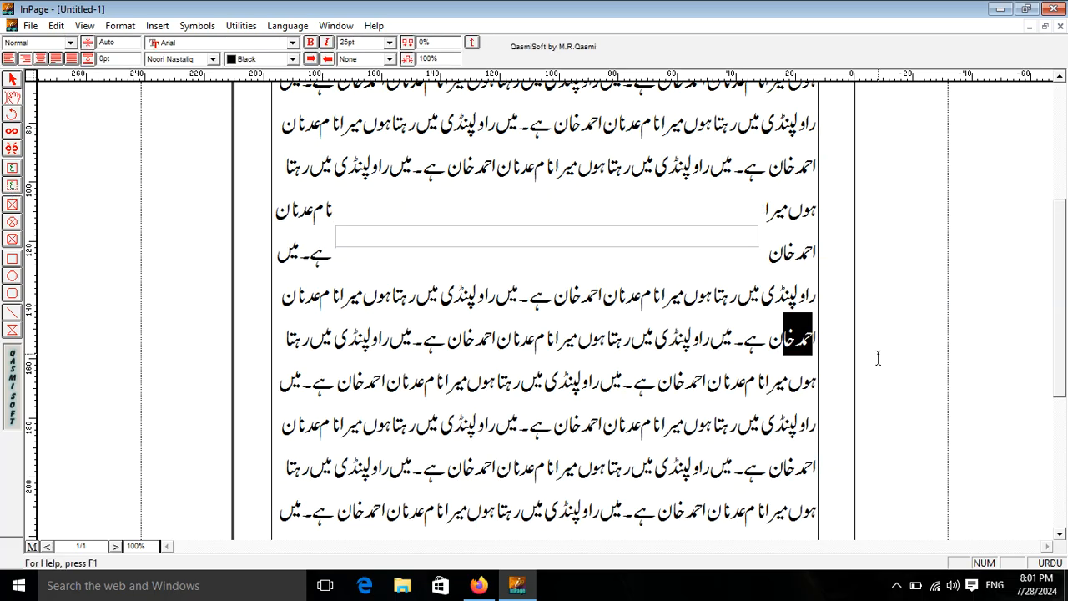
pyautogui.click(587, 239)
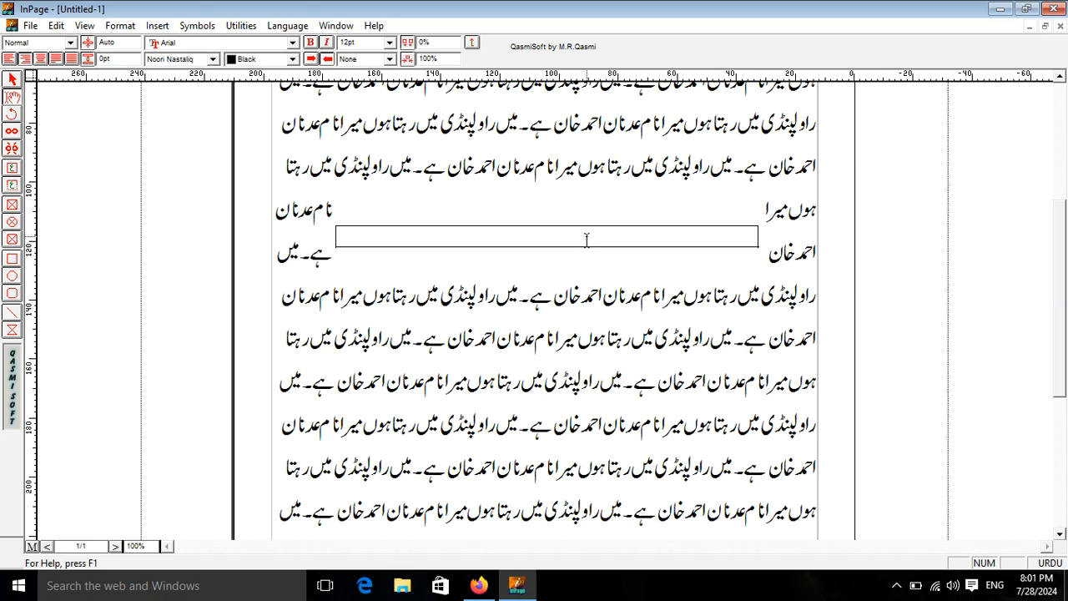
pyautogui.write('وائٹل کیپیٹر اکیڈمی')
# Step: Make the heading 66 pt, centre it, and remove the leading spaces
pyautogui.moveTo(690, 237); pyautogui.dragTo(788, 236)
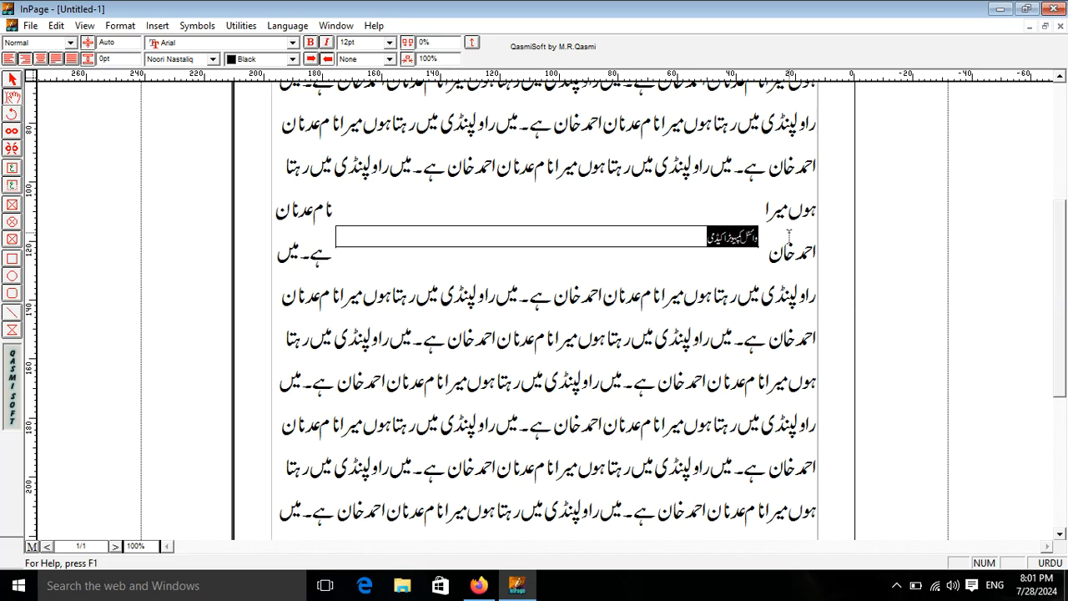
pyautogui.press('F12')
pyautogui.press('F12')
pyautogui.press('F12')
pyautogui.press('F12')
pyautogui.press('F12')
pyautogui.press('F12')
pyautogui.press('F12')
pyautogui.press('F12')
pyautogui.press('F12')
pyautogui.press('F12')
pyautogui.press('F12')
pyautogui.press('F12')
pyautogui.press('F12')
pyautogui.press('F12')
pyautogui.press('F12')
pyautogui.press('F12')
pyautogui.press('F12')
pyautogui.press('F12')
pyautogui.press('F12')
pyautogui.press('F12')
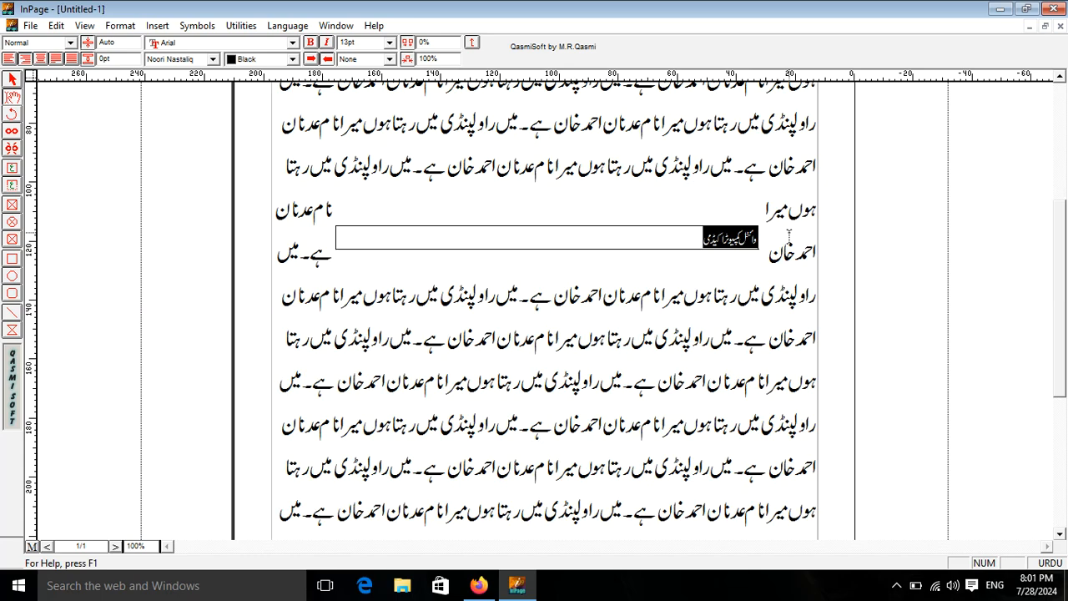
pyautogui.press('F12')
pyautogui.press('F12')
pyautogui.press('F12')
pyautogui.press('F12')
pyautogui.press('F12')
pyautogui.press('F12')
pyautogui.press('F12')
pyautogui.press('F12')
pyautogui.press('F12')
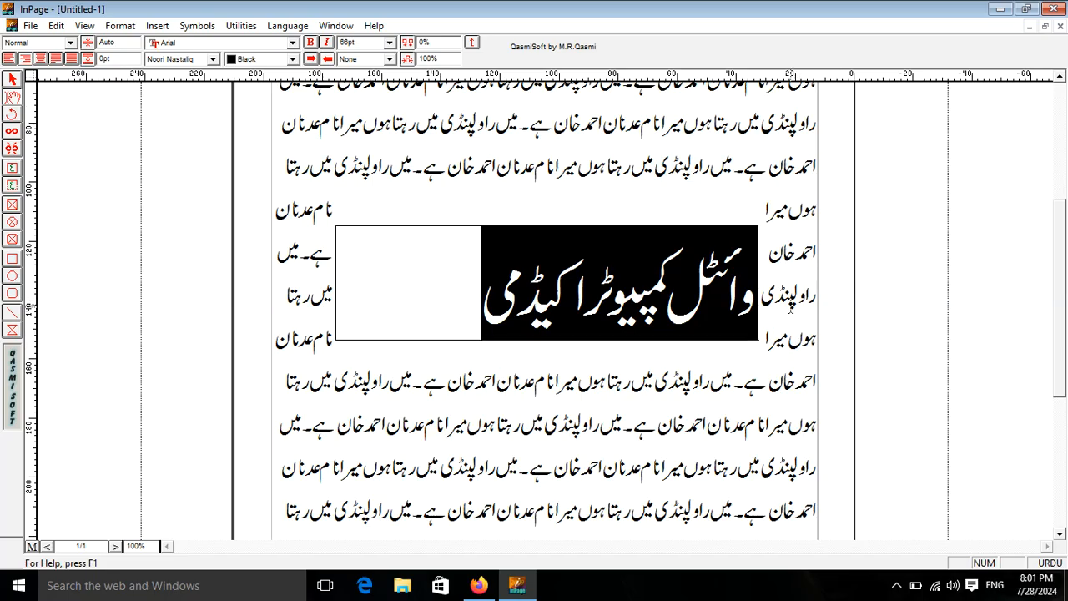
pyautogui.click(756, 279)
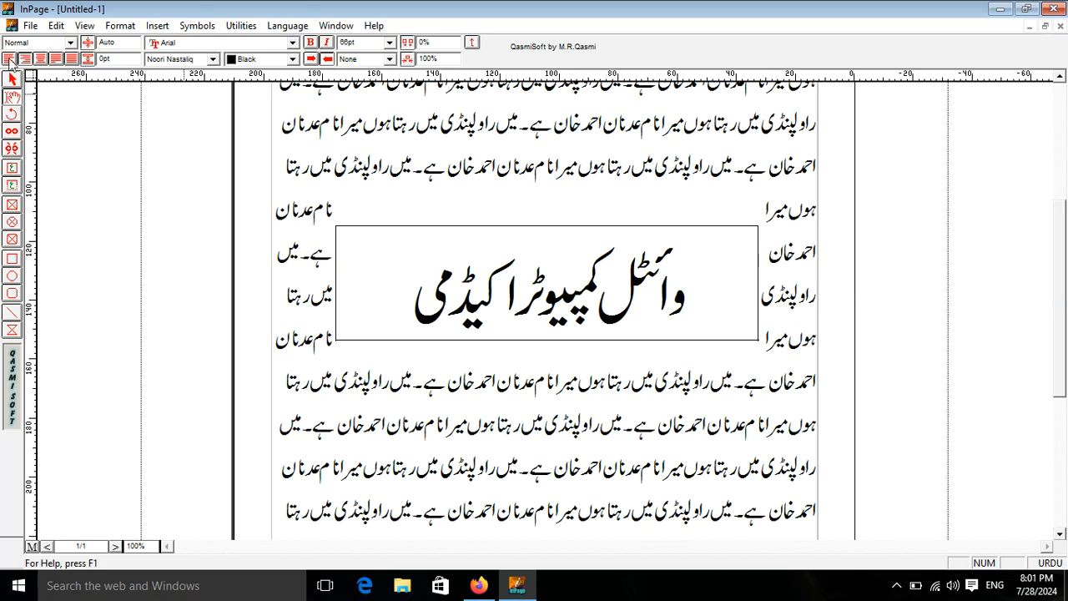
pyautogui.click(40, 59)
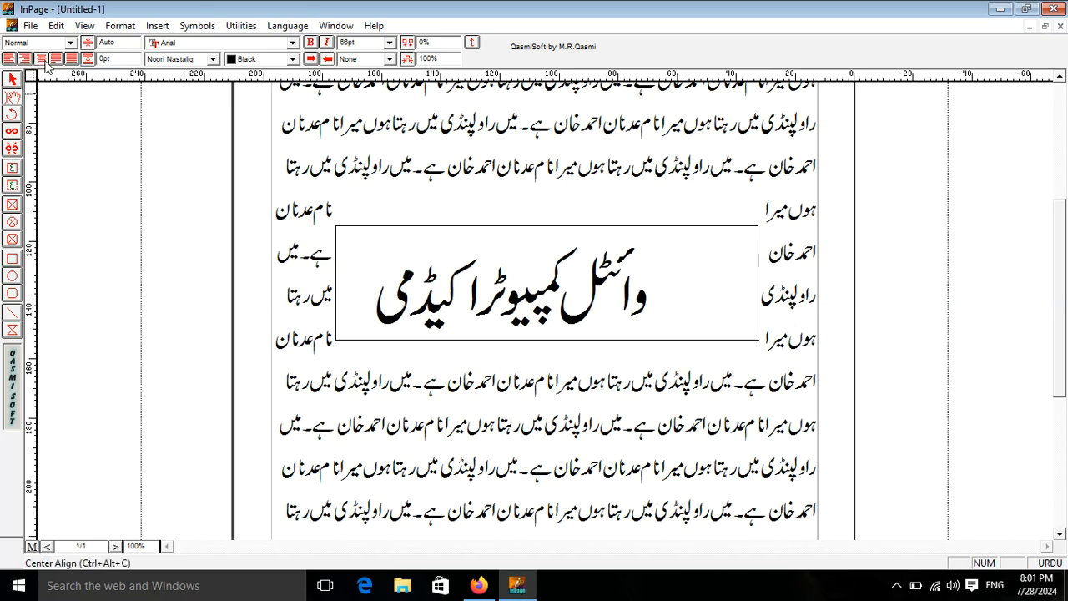
pyautogui.press('BackSpace')
pyautogui.press('BackSpace')
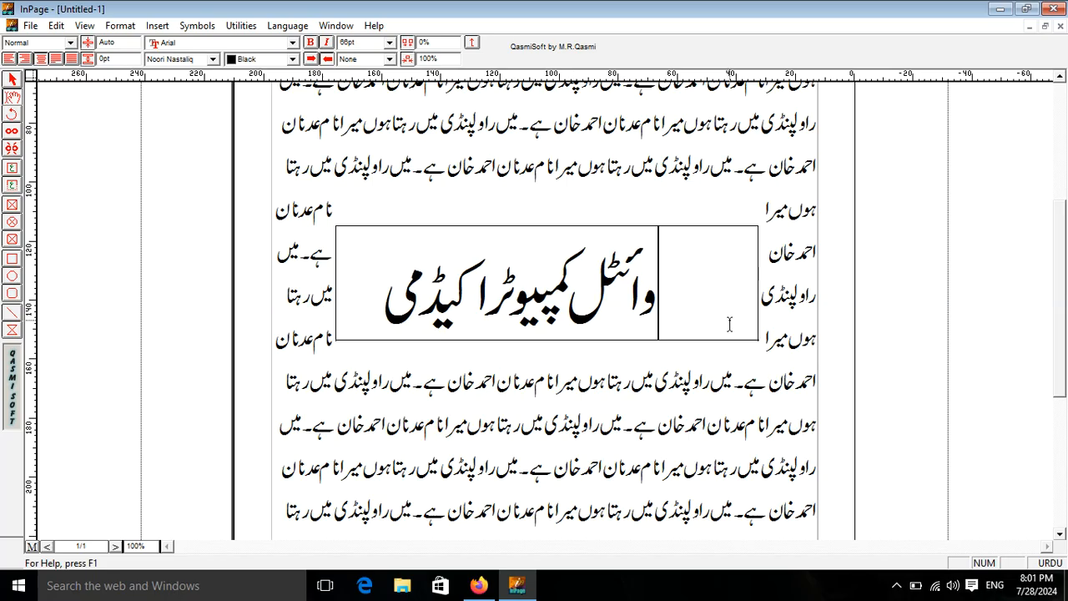
pyautogui.press('BackSpace')
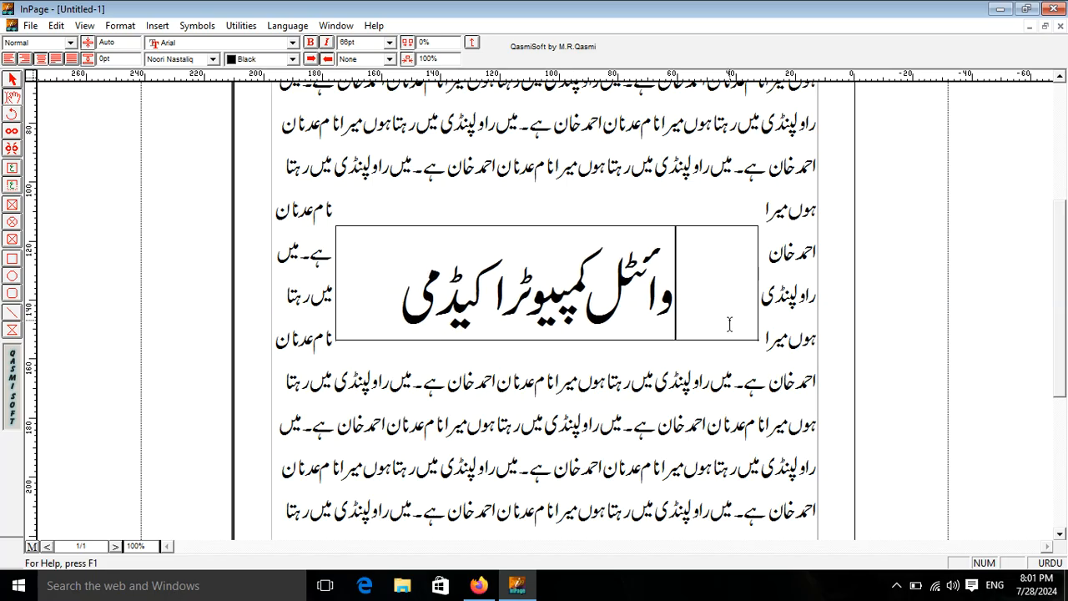
# Step: Nudge the heading box slightly and rotate it to a 45° angle
pyautogui.click(10, 80)
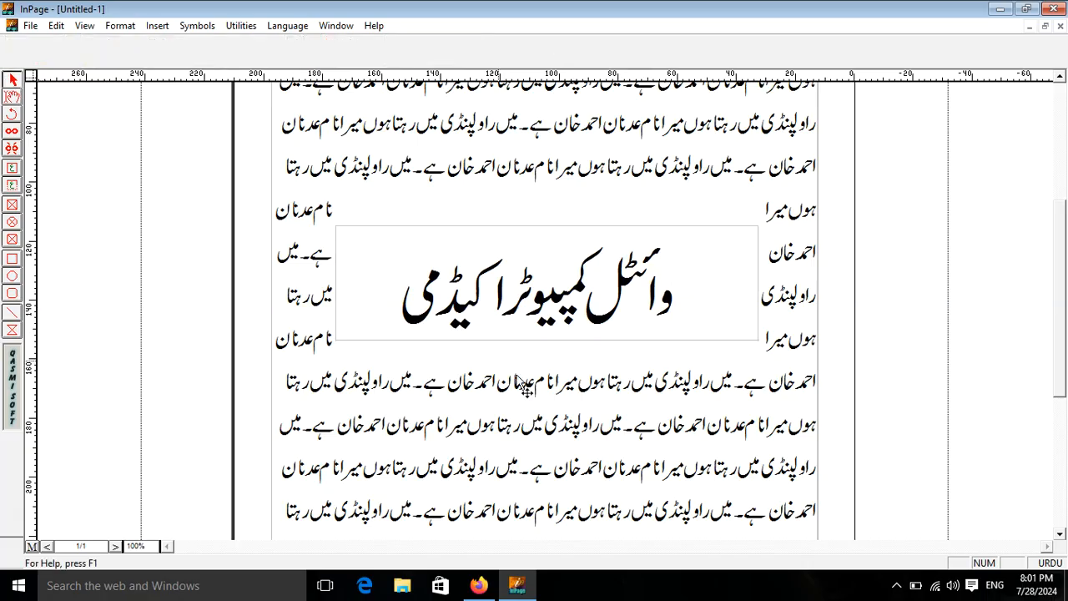
pyautogui.click(518, 292)
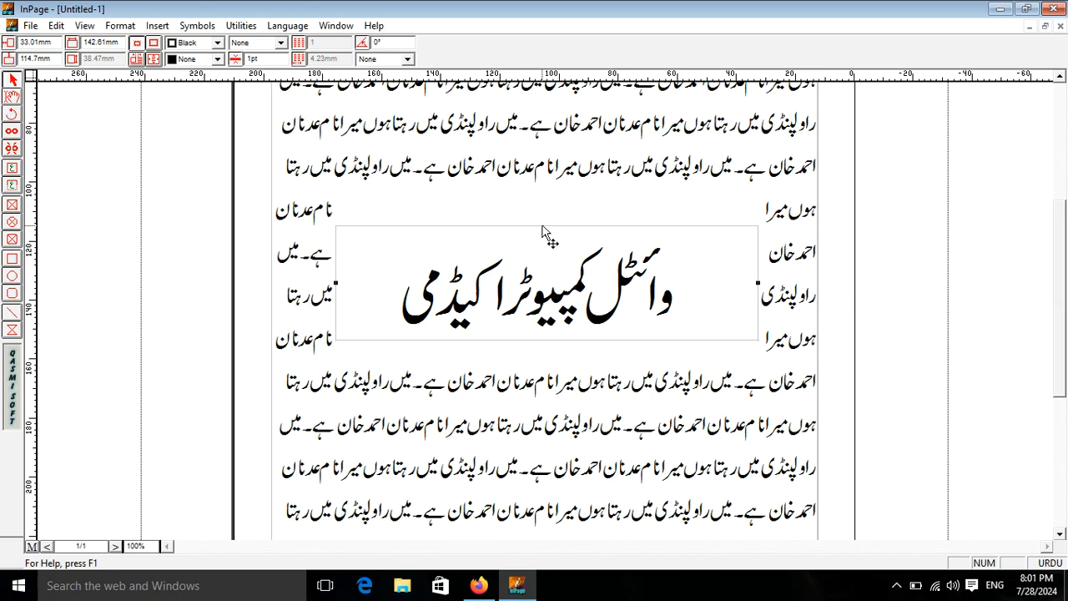
pyautogui.moveTo(542, 231); pyautogui.dragTo(547, 233)
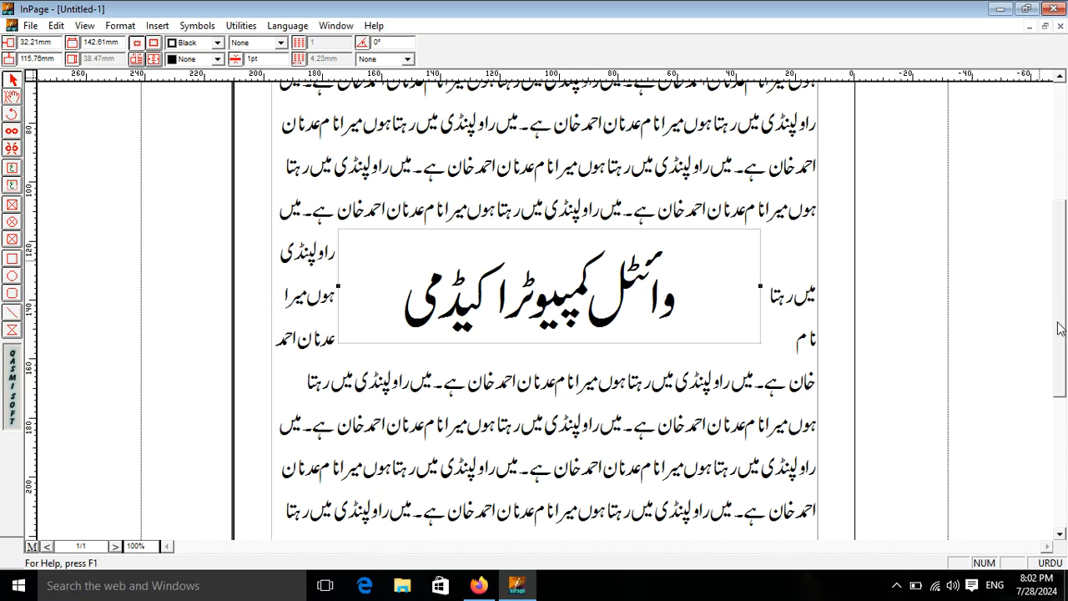
pyautogui.moveTo(1058, 322)
pyautogui.mouseDown()
pyautogui.moveTo(1056, 310)
pyautogui.moveTo(1058, 334)
pyautogui.mouseUp()
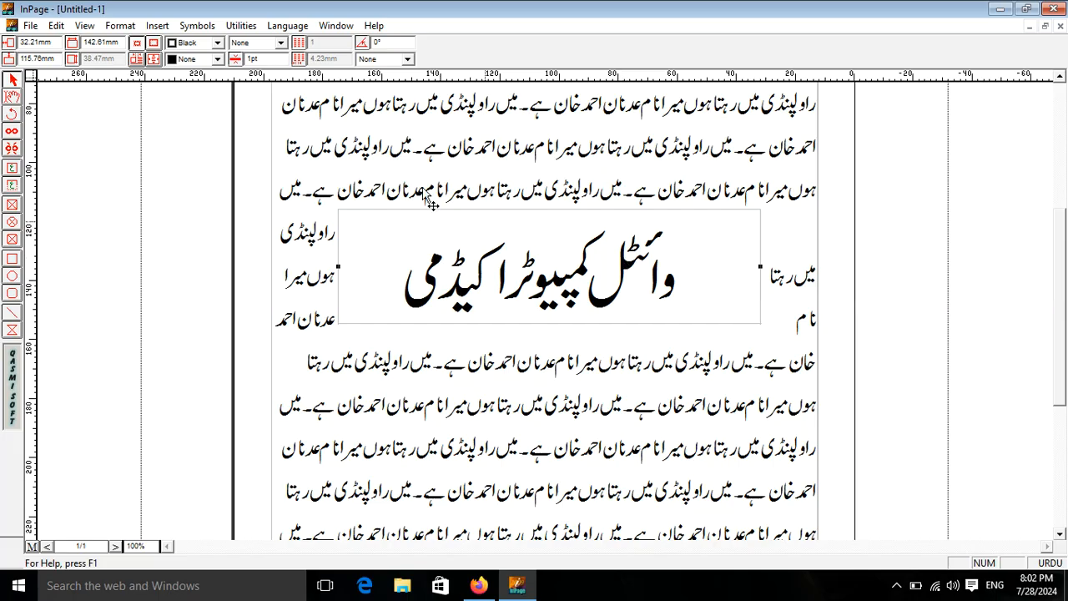
pyautogui.moveTo(386, 42); pyautogui.dragTo(357, 41)
pyautogui.write('45')
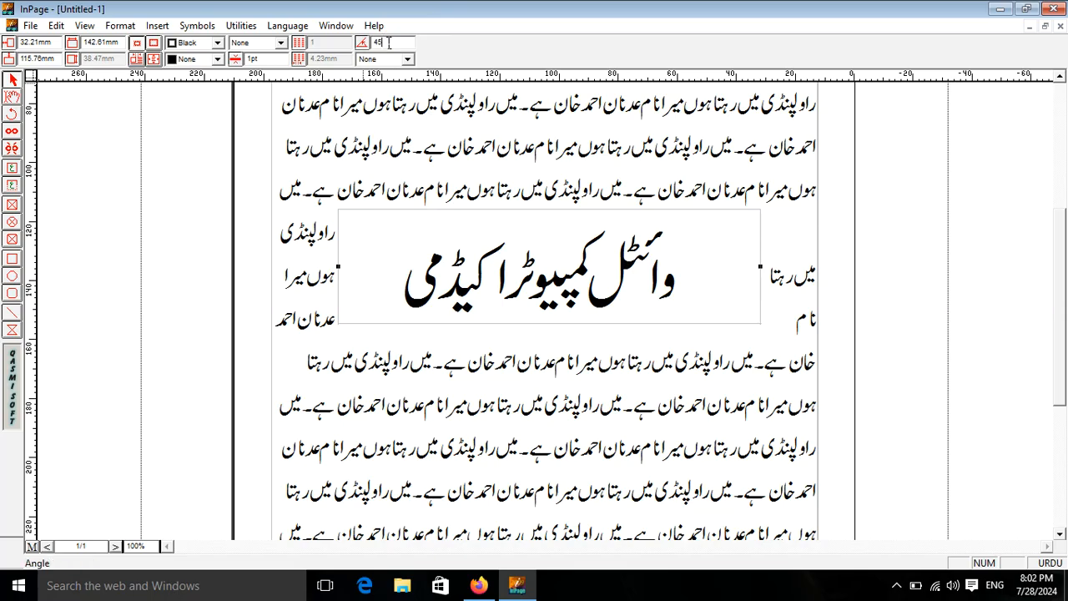
pyautogui.press('Return')
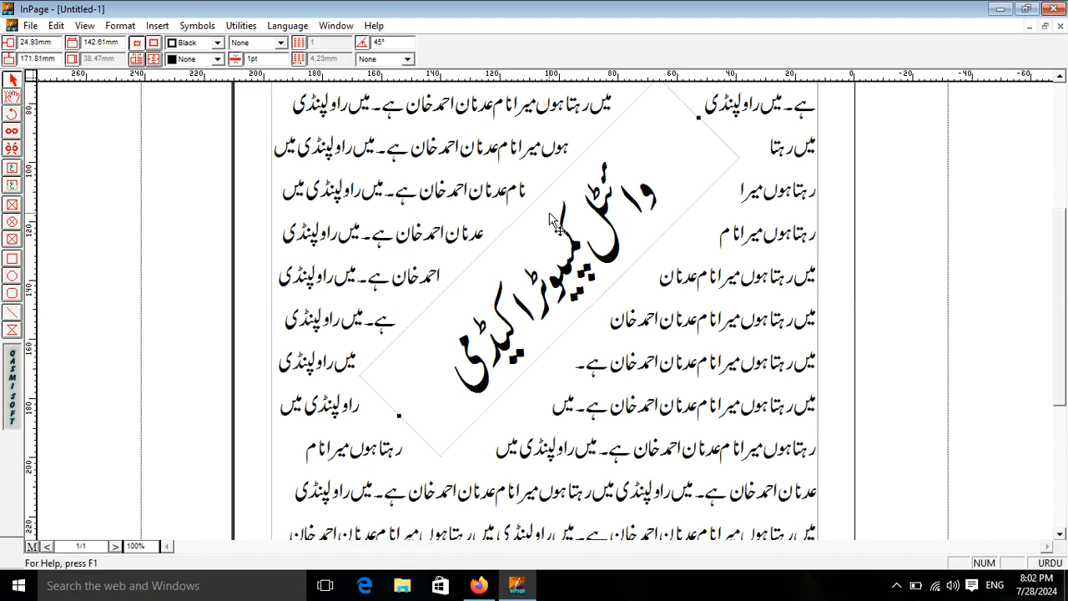
# Step: Colour the text inside the rotated heading box Gray
pyautogui.click(11, 97)
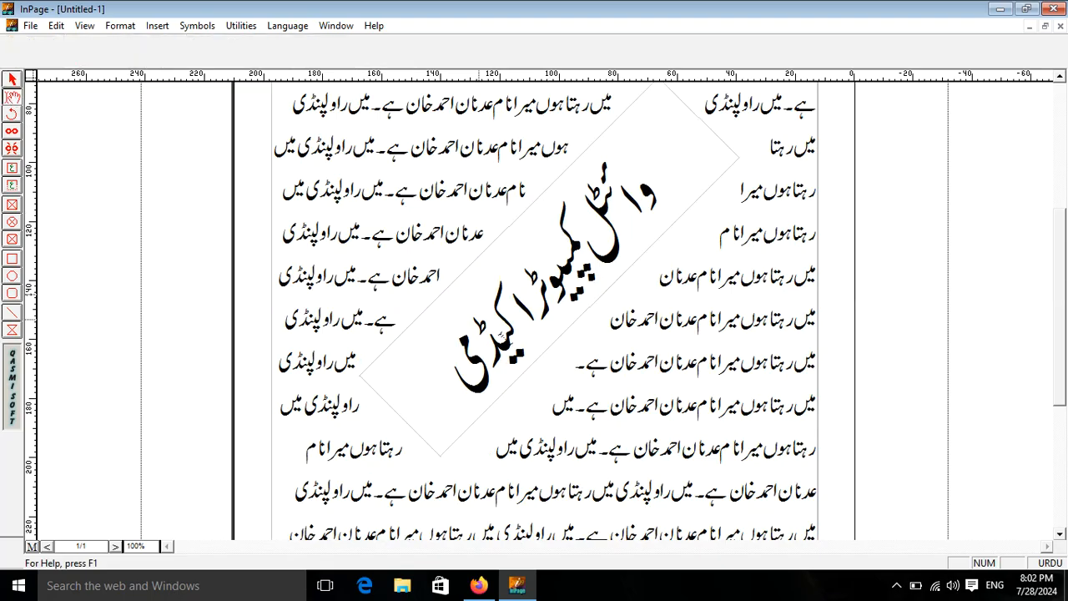
pyautogui.moveTo(434, 343); pyautogui.dragTo(708, 172)
pyautogui.click(292, 59)
pyautogui.click(267, 89)
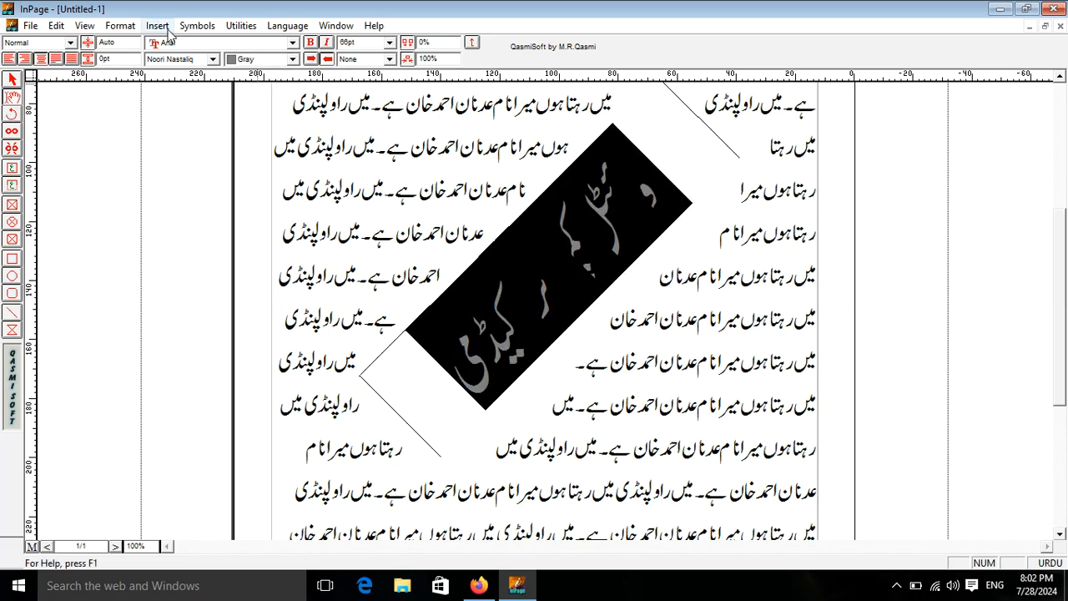
# Step: Redefine the Gray colour to a lighter shade so the heading looks faded
pyautogui.click(115, 25)
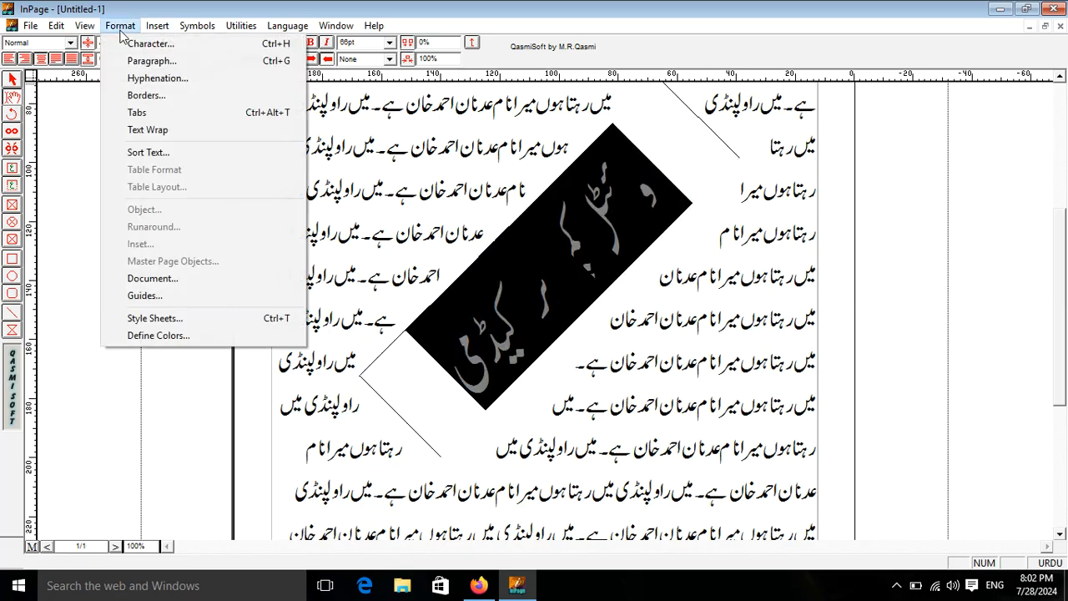
pyautogui.click(176, 337)
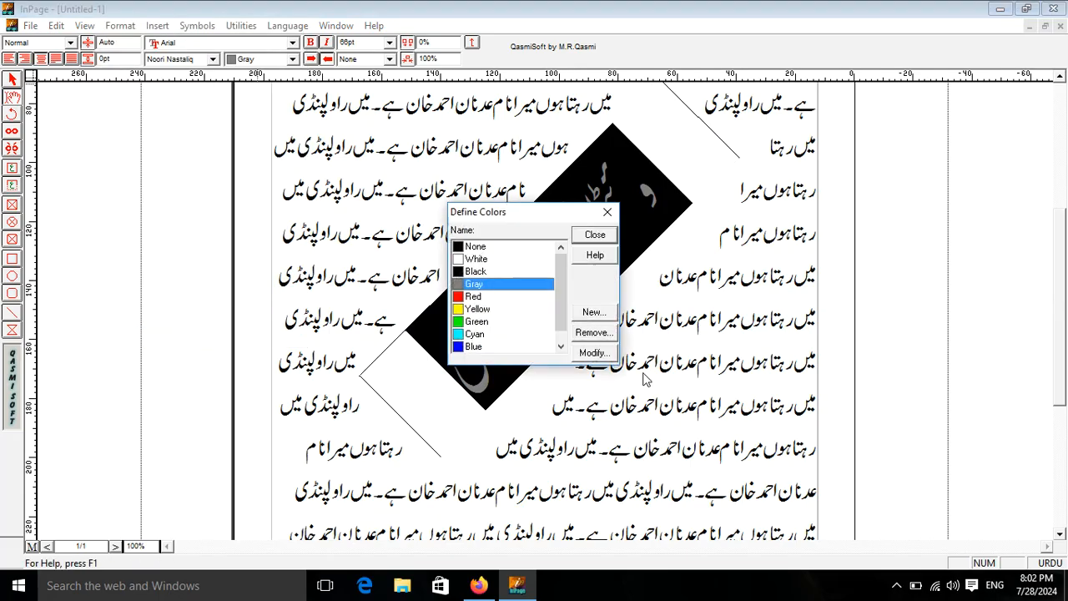
pyautogui.click(611, 356)
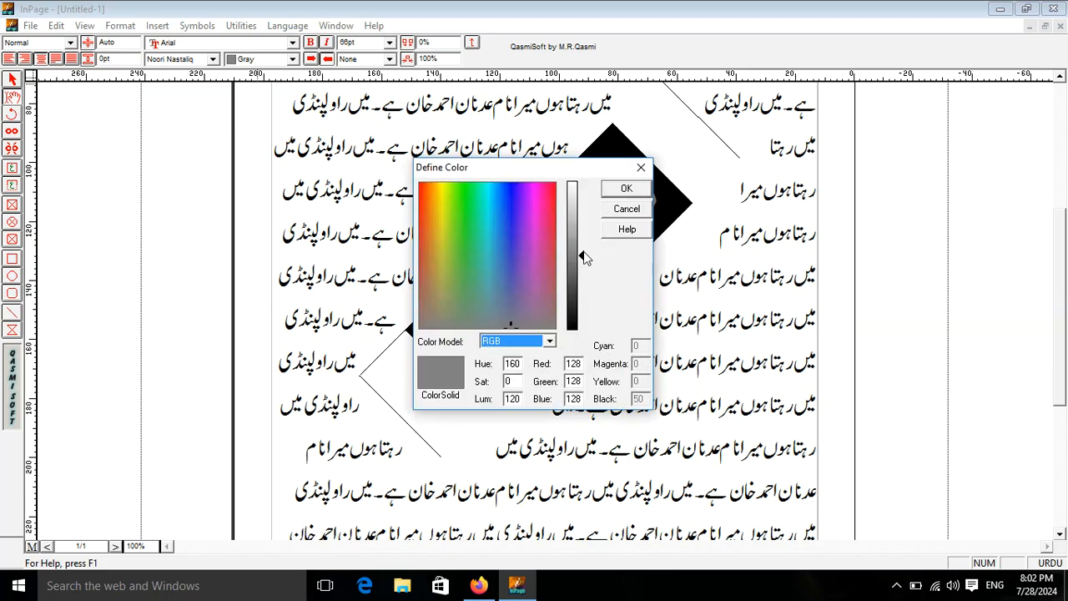
pyautogui.moveTo(584, 243); pyautogui.dragTo(585, 216)
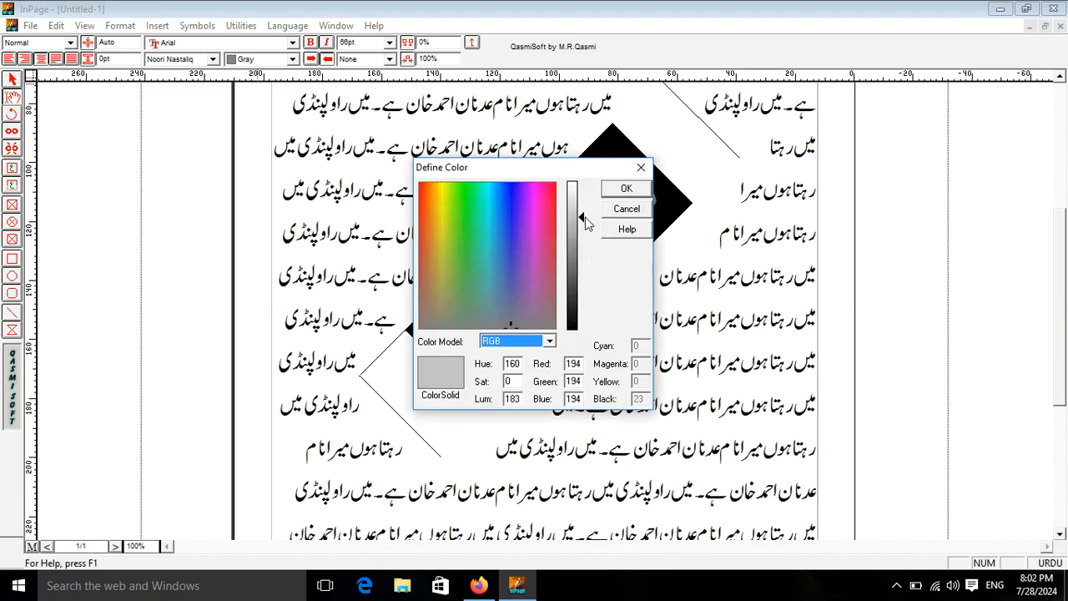
pyautogui.click(626, 189)
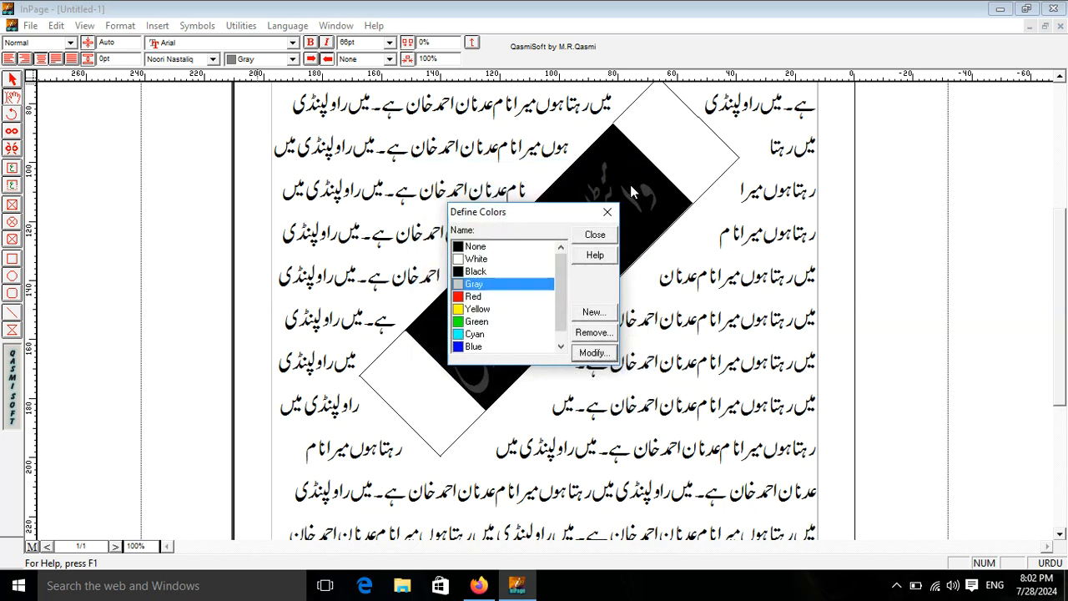
pyautogui.click(595, 235)
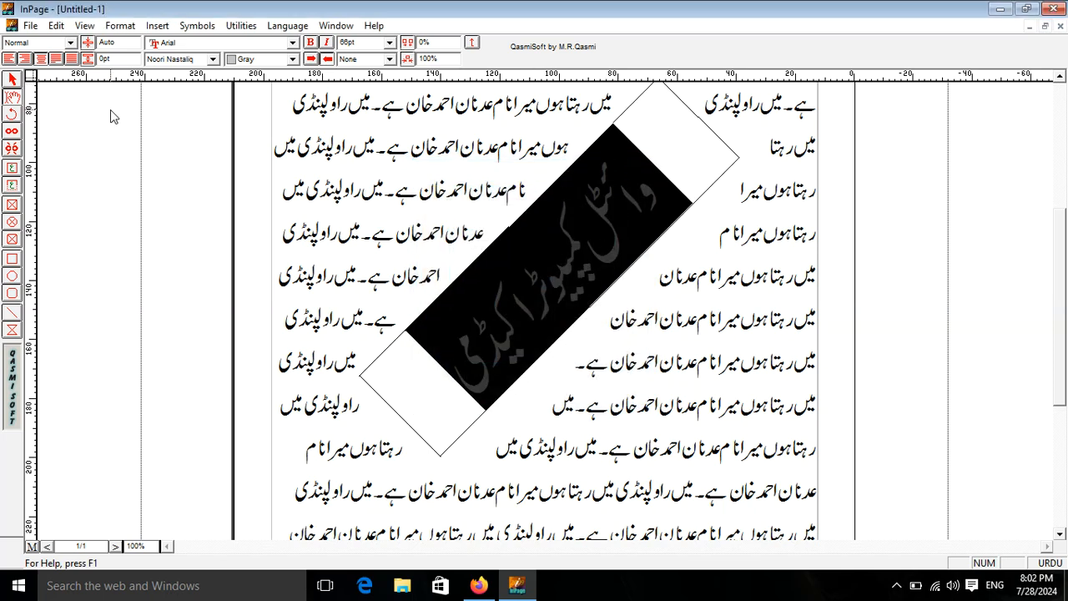
pyautogui.click(13, 79)
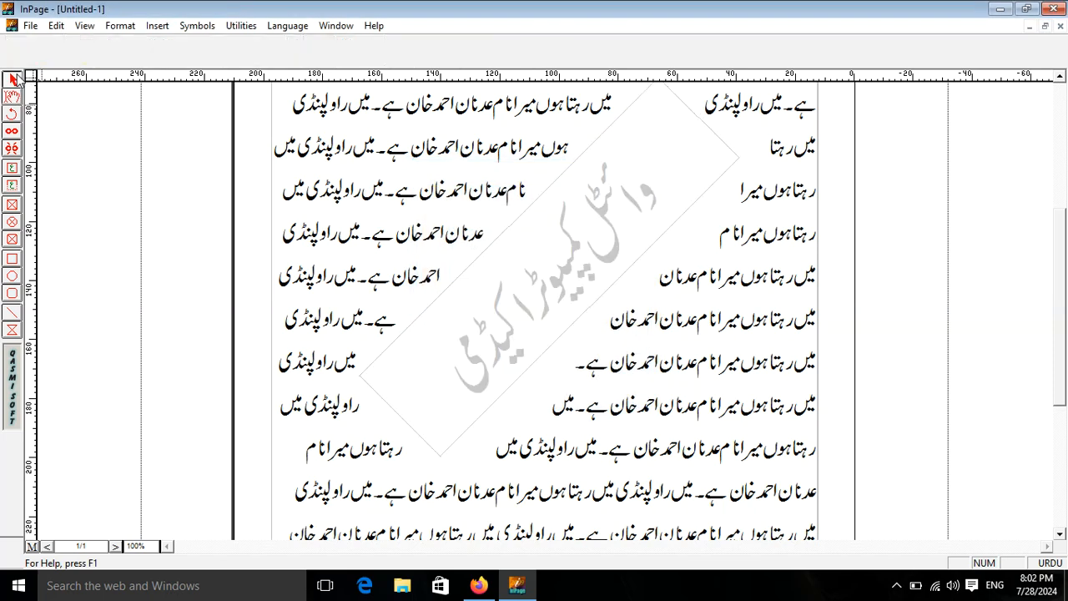
pyautogui.click(538, 218)
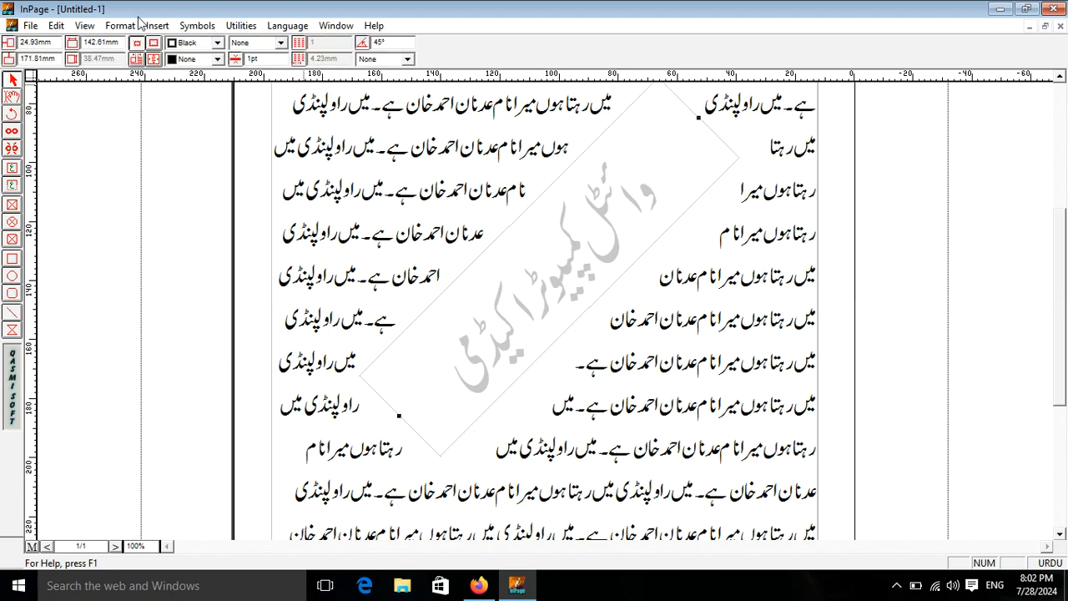
# Step: Send the rotated watermark frame to the back so the body text flows over it
pyautogui.click(55, 26)
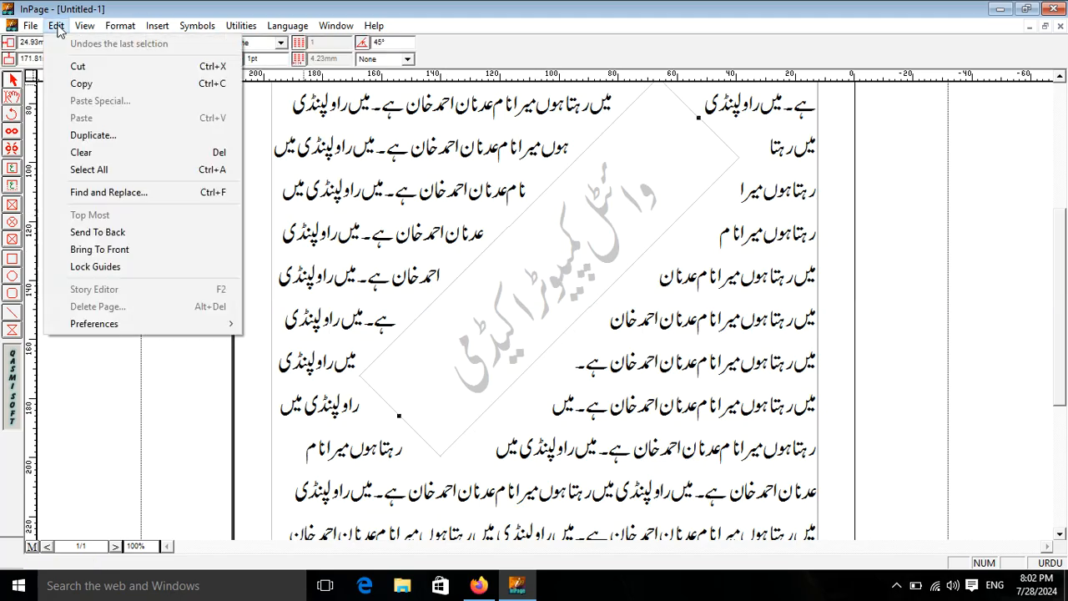
pyautogui.click(98, 232)
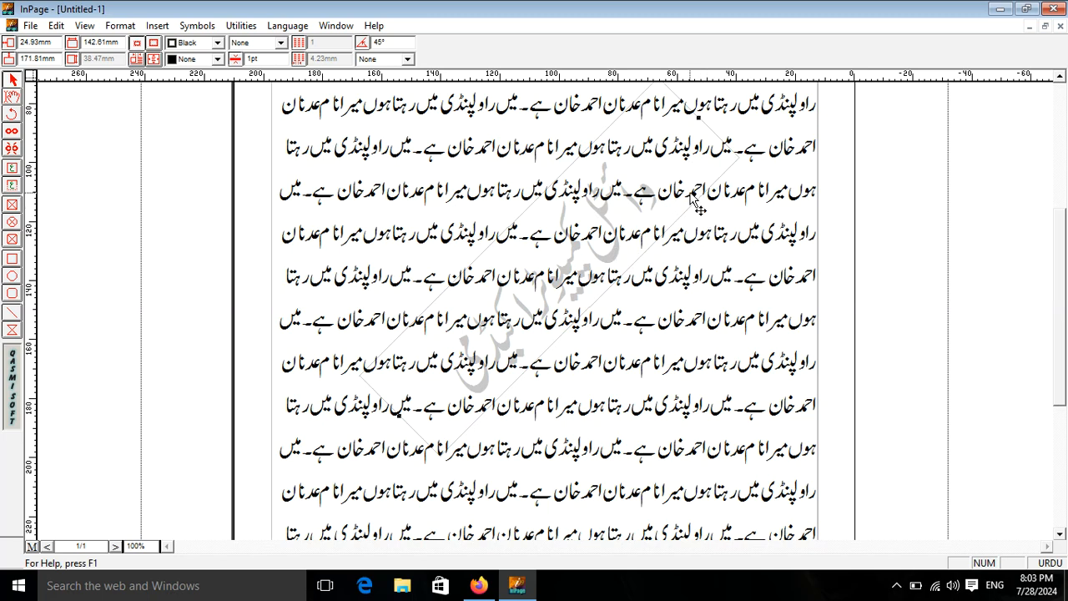
pyautogui.click(611, 135)
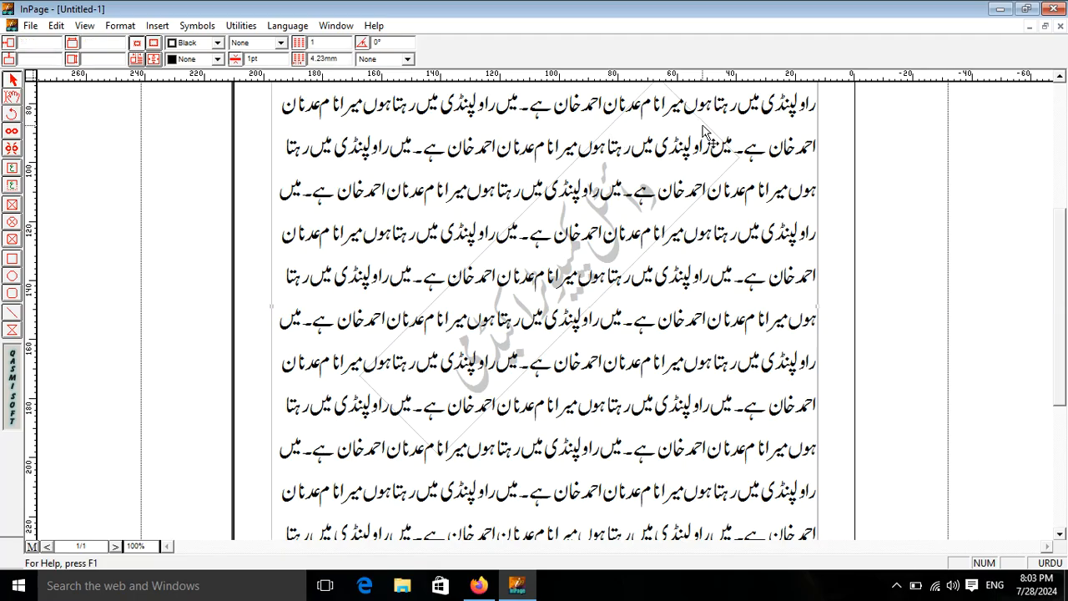
pyautogui.click(56, 25)
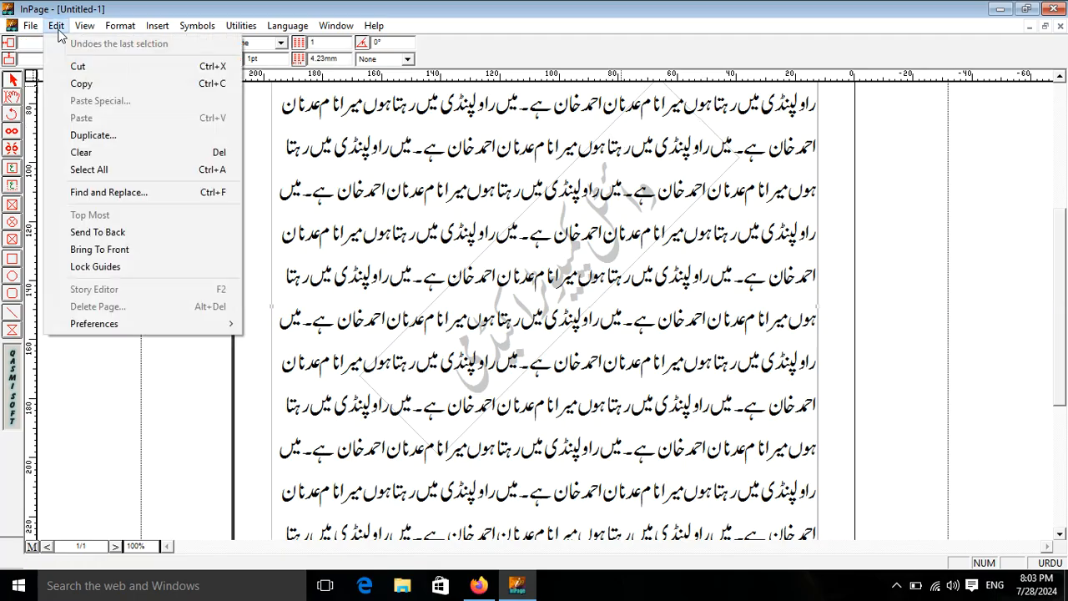
pyautogui.click(132, 250)
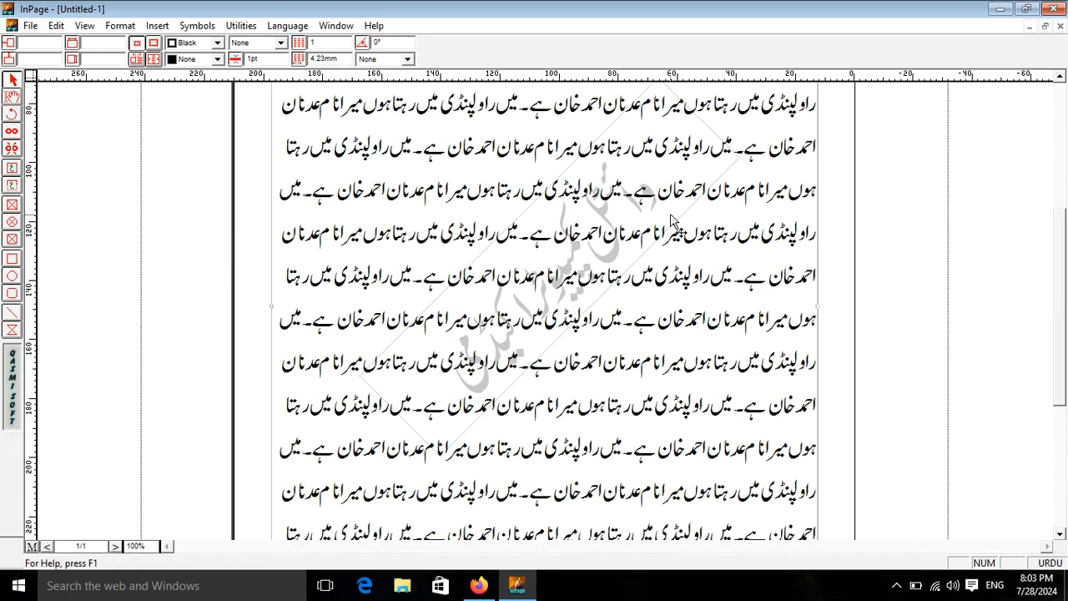
pyautogui.click(871, 164)
pyautogui.click(705, 192)
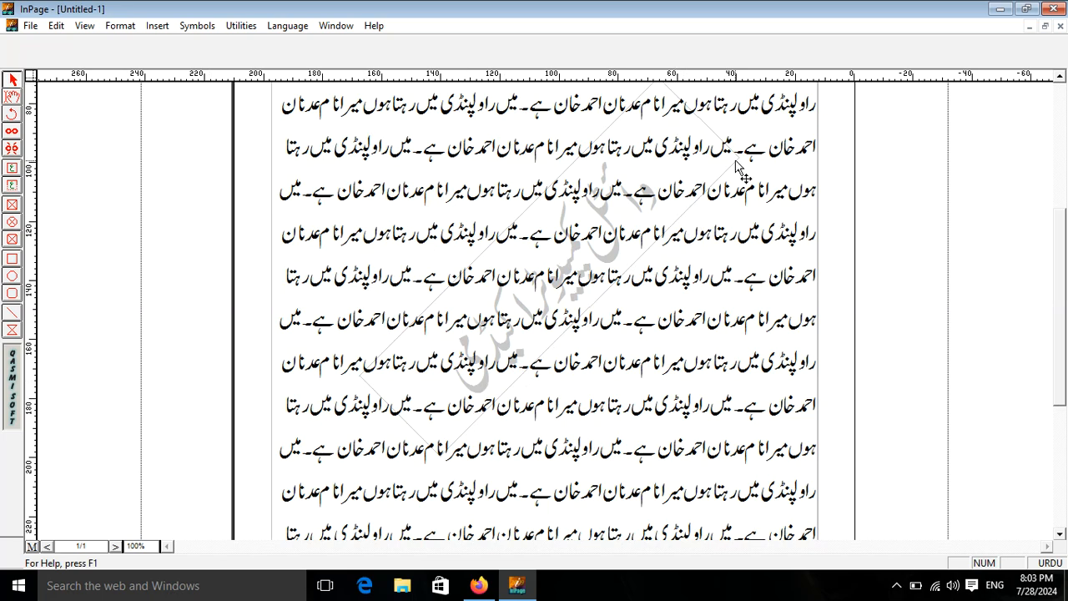
pyautogui.click(276, 167)
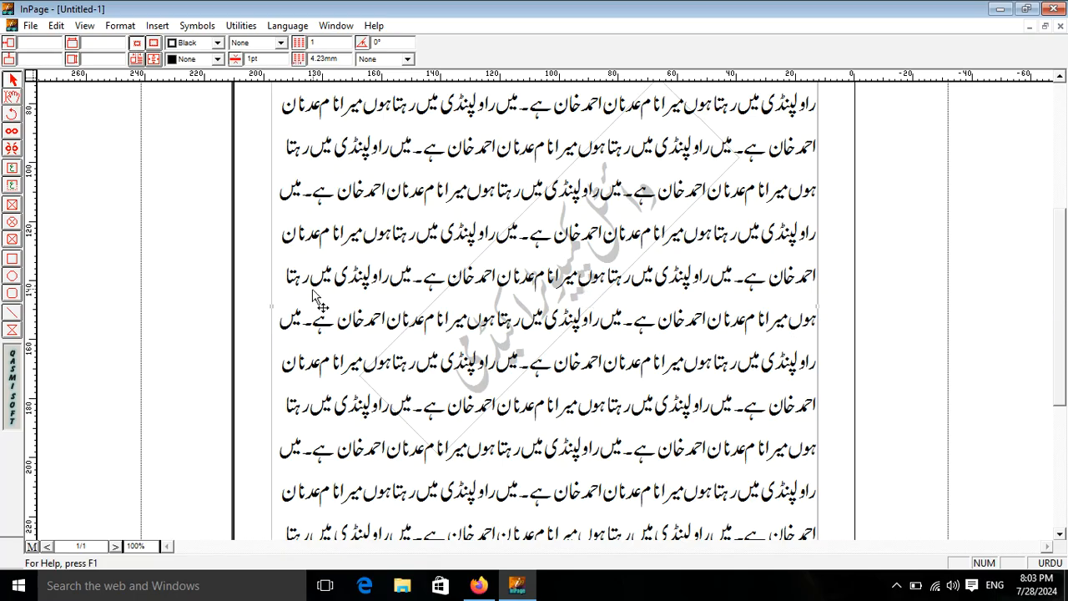
# Step: Send the body text frame behind the watermark and click into the text
pyautogui.click(56, 25)
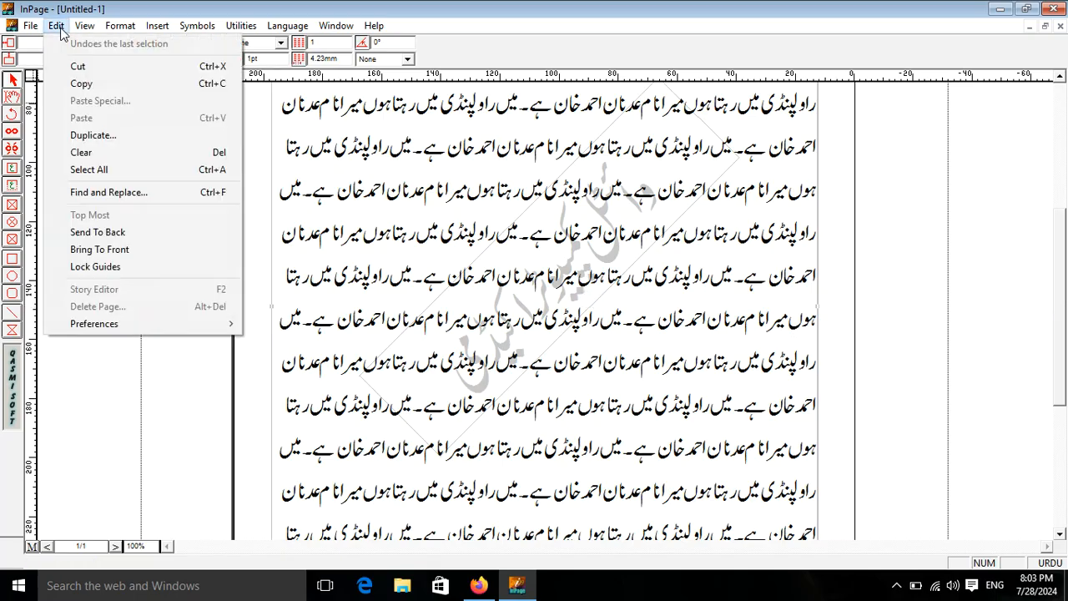
pyautogui.click(118, 234)
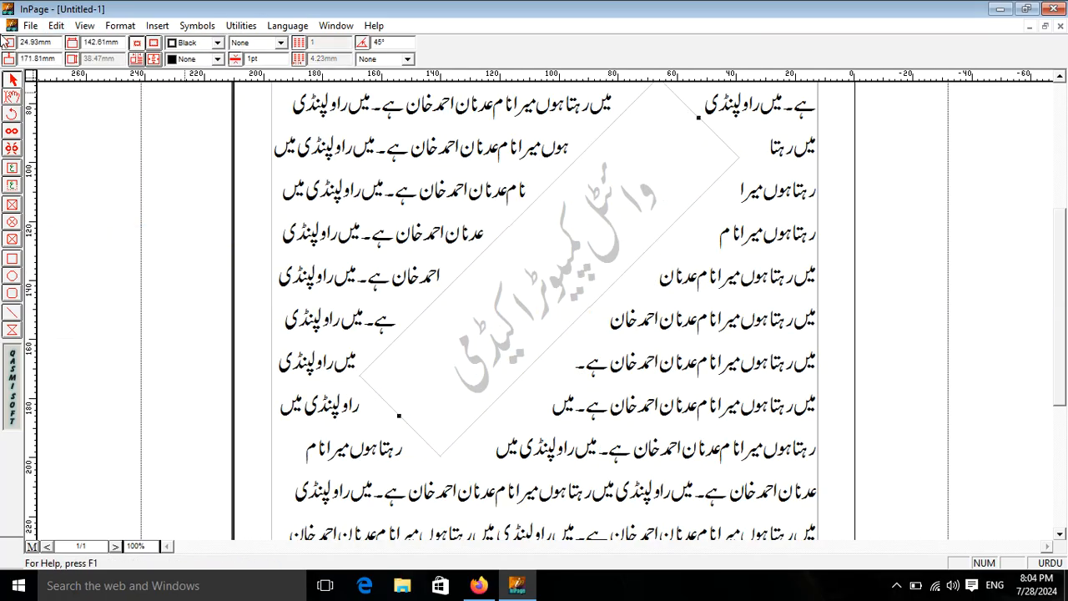
pyautogui.click(10, 99)
pyautogui.click(707, 174)
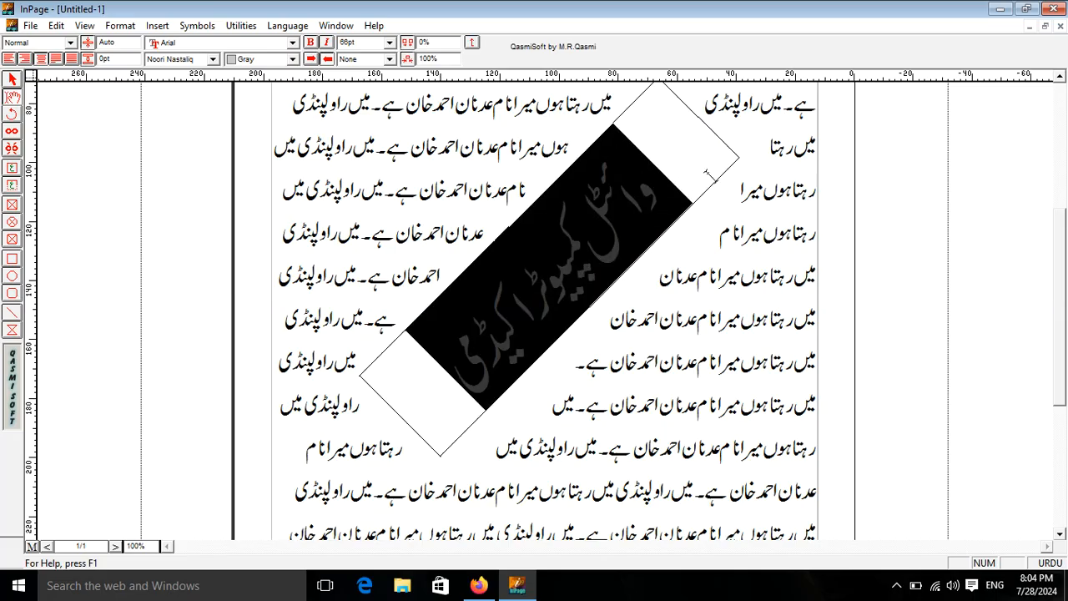
pyautogui.click(731, 232)
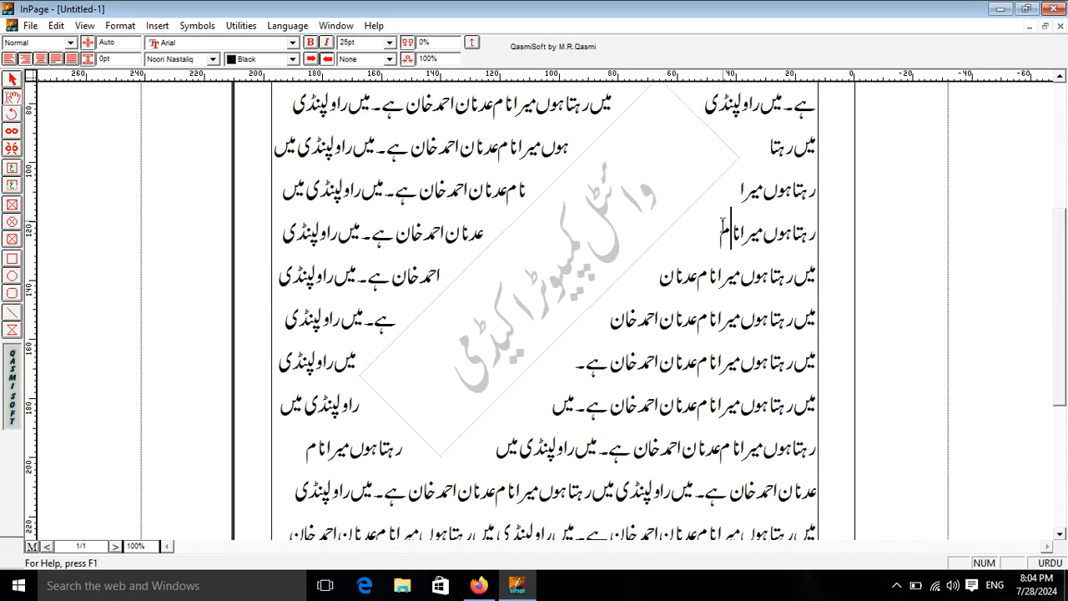
# Step: Select the diagonal watermark frame and delete it
pyautogui.click(12, 79)
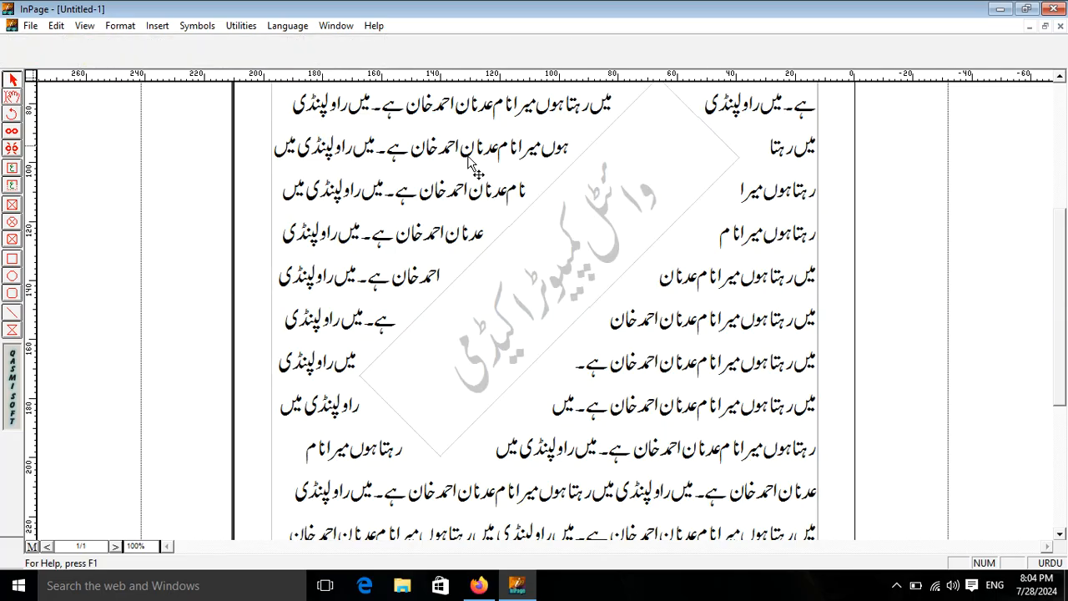
pyautogui.click(551, 186)
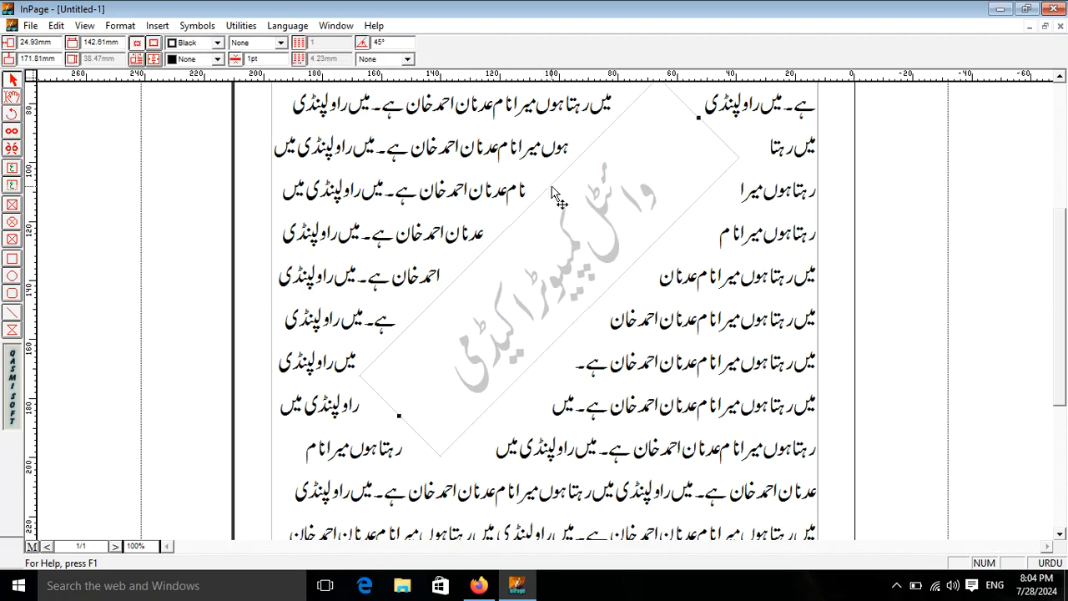
pyautogui.press('Delete')
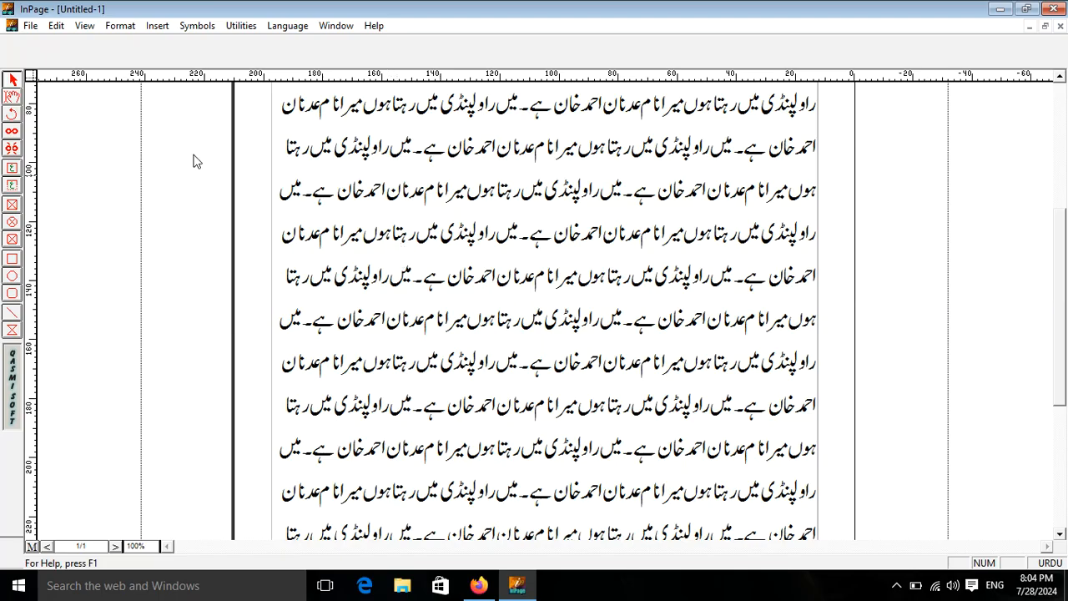
# Step: Draw two rectangles over the text and give them a red border and a fill colour
pyautogui.click(15, 260)
pyautogui.moveTo(320, 175)
pyautogui.mouseDown()
pyautogui.moveTo(387, 324)
pyautogui.moveTo(567, 321)
pyautogui.mouseUp()
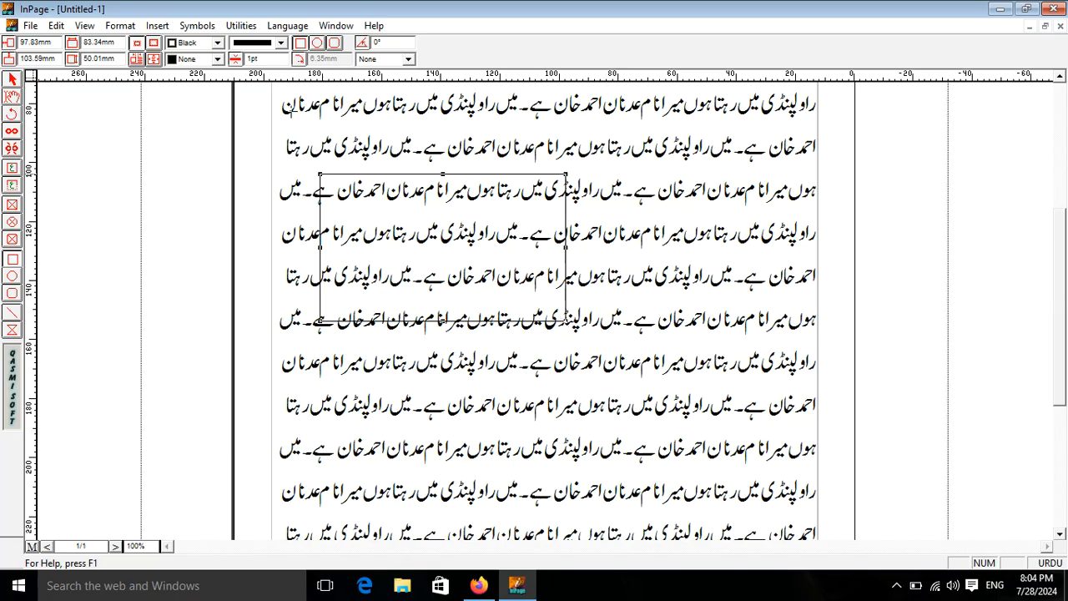
pyautogui.moveTo(744, 175); pyautogui.dragTo(621, 281)
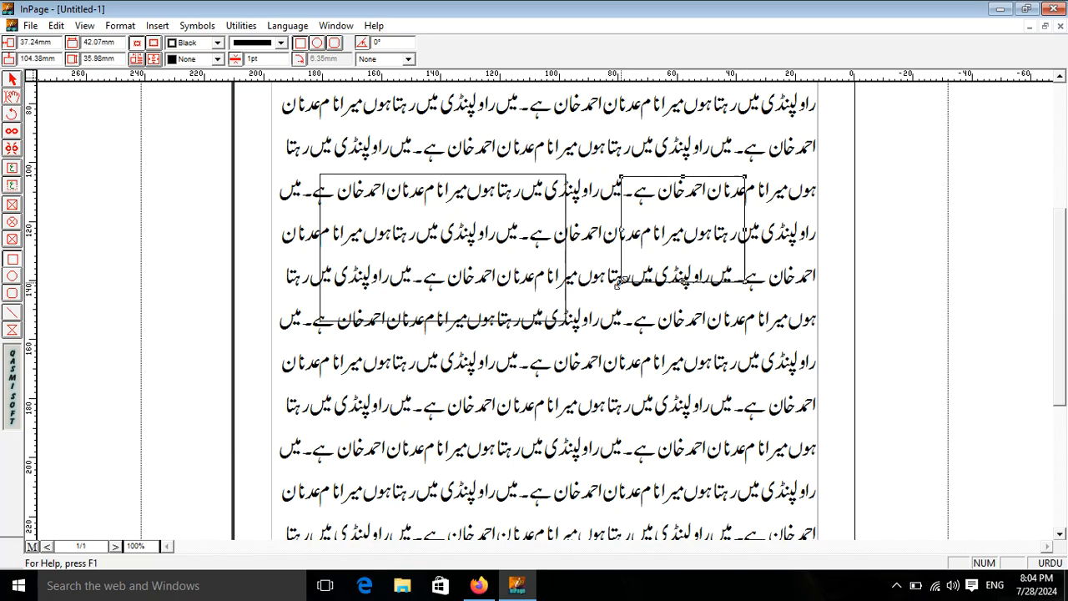
pyautogui.click(11, 80)
pyautogui.click(218, 43)
pyautogui.click(174, 81)
pyautogui.click(202, 60)
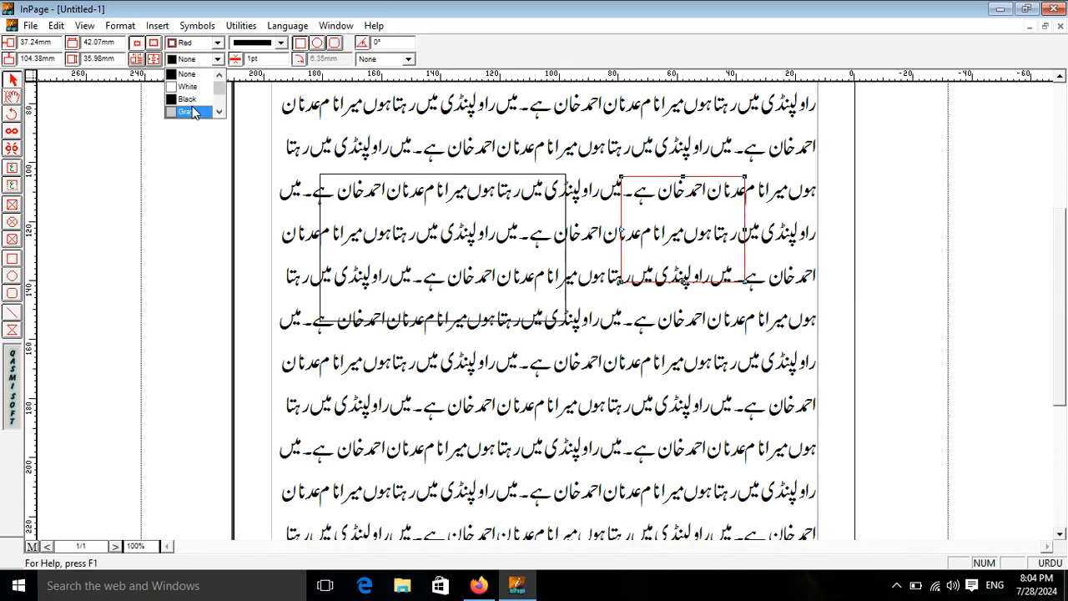
pyautogui.scroll(-2, 200, 104)
# Step: Delete the yellow-filled rectangle and the empty rectangle frame
pyautogui.click(197, 103)
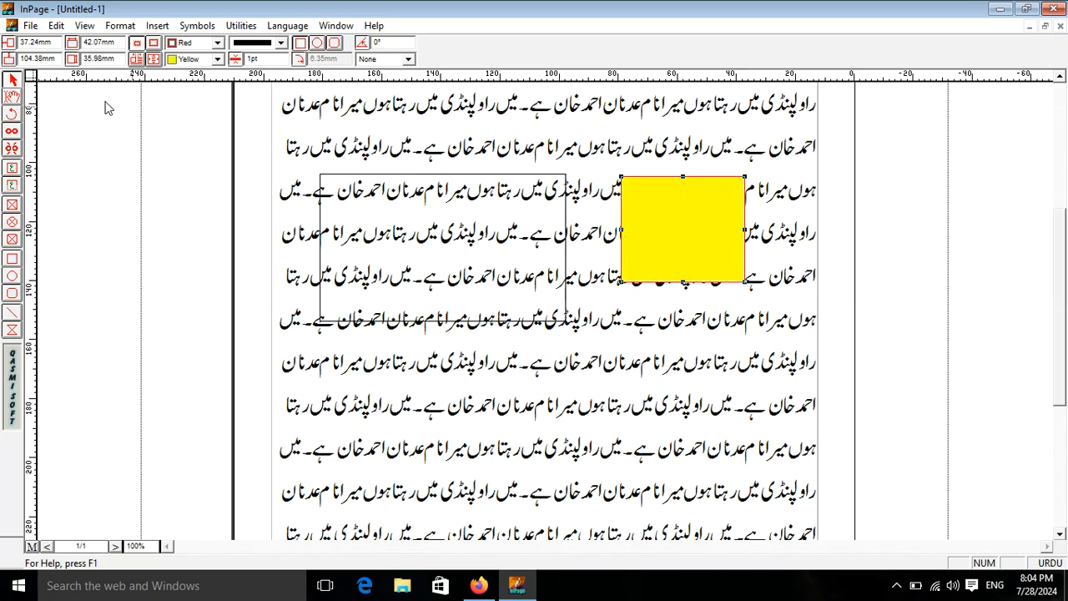
pyautogui.press('Delete')
pyautogui.click(534, 216)
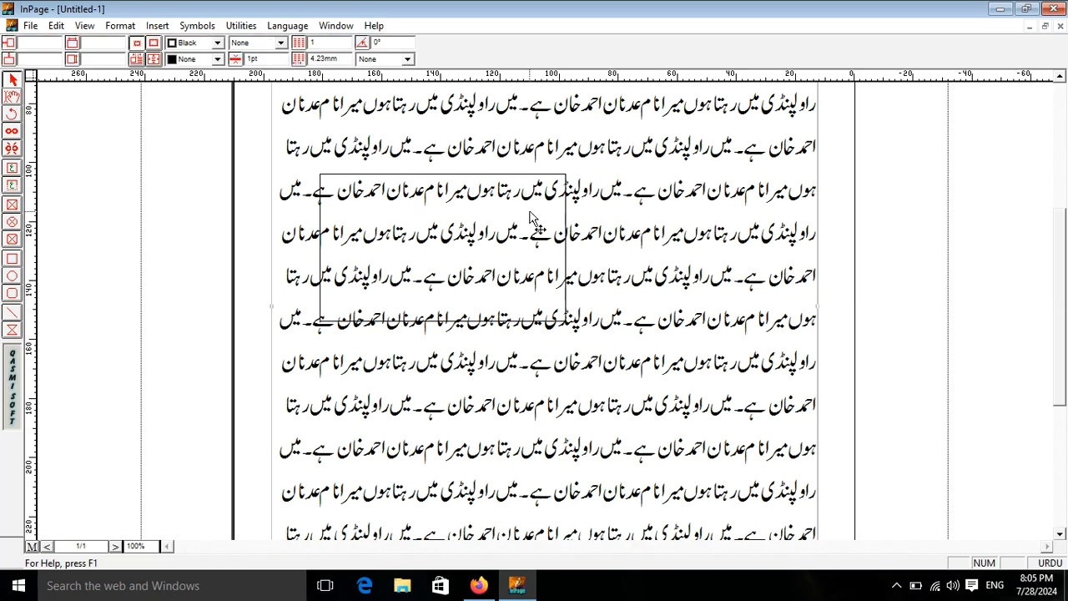
pyautogui.press('Delete')
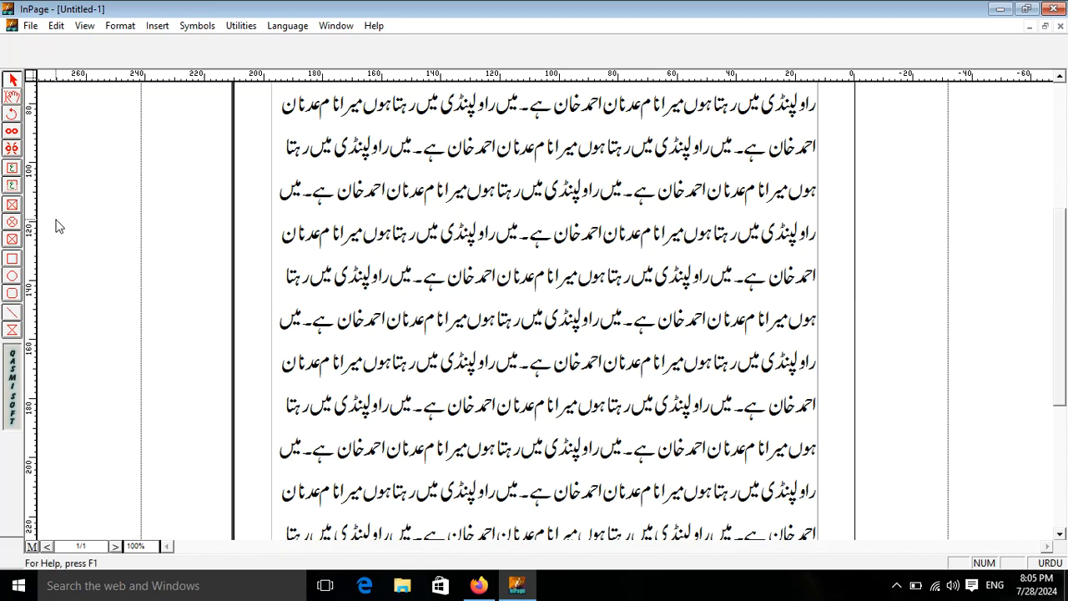
# Step: Draw a circular oval frame in the middle of the text, nudge it down-left, and open its picture import
pyautogui.click(12, 223)
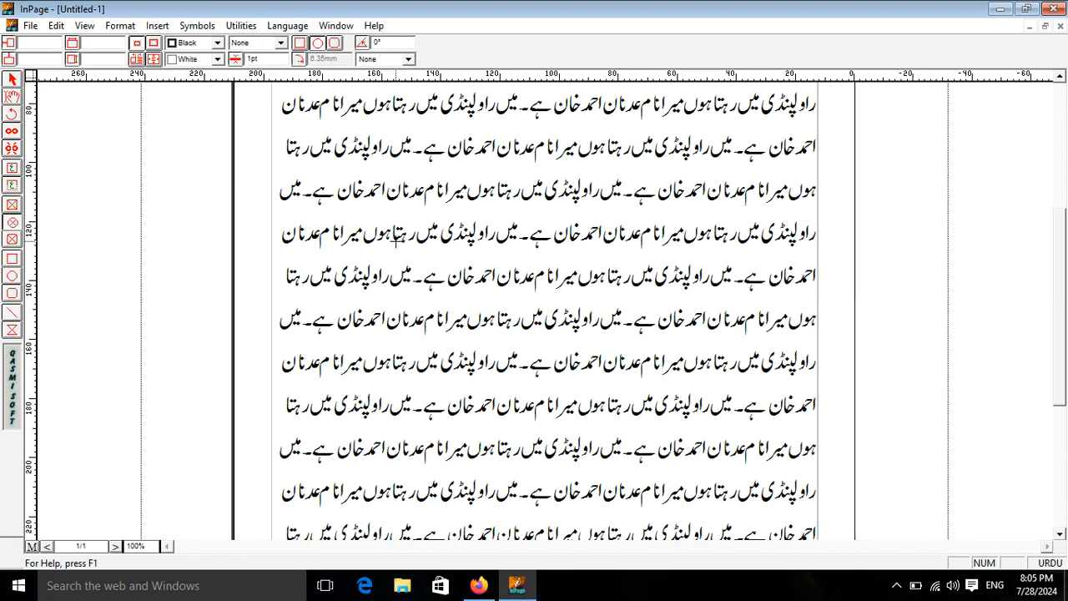
pyautogui.moveTo(460, 176); pyautogui.dragTo(647, 352)
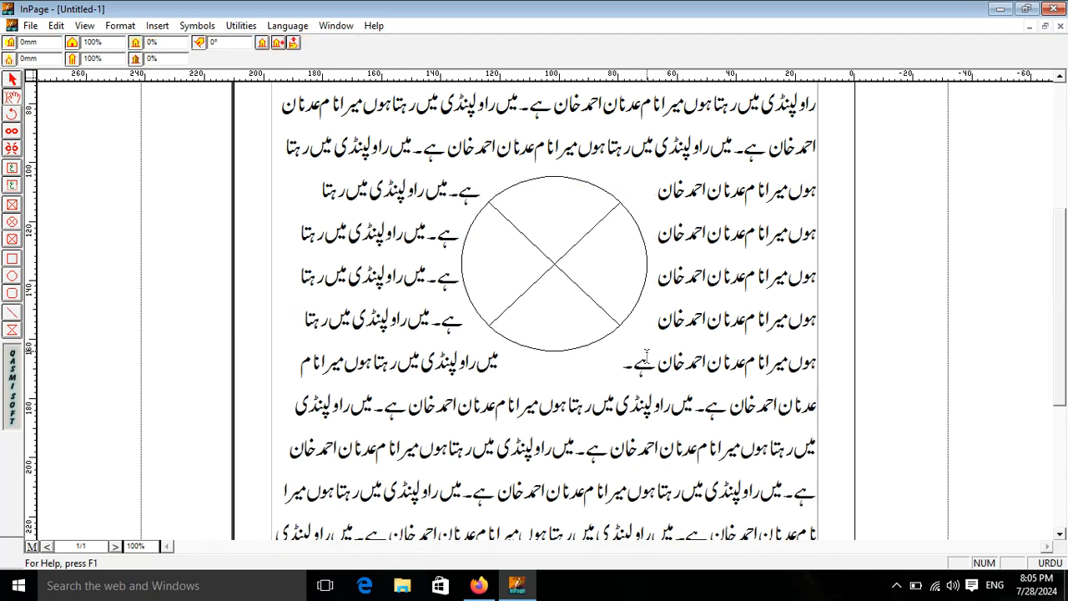
pyautogui.click(12, 80)
pyautogui.moveTo(564, 255); pyautogui.dragTo(557, 287)
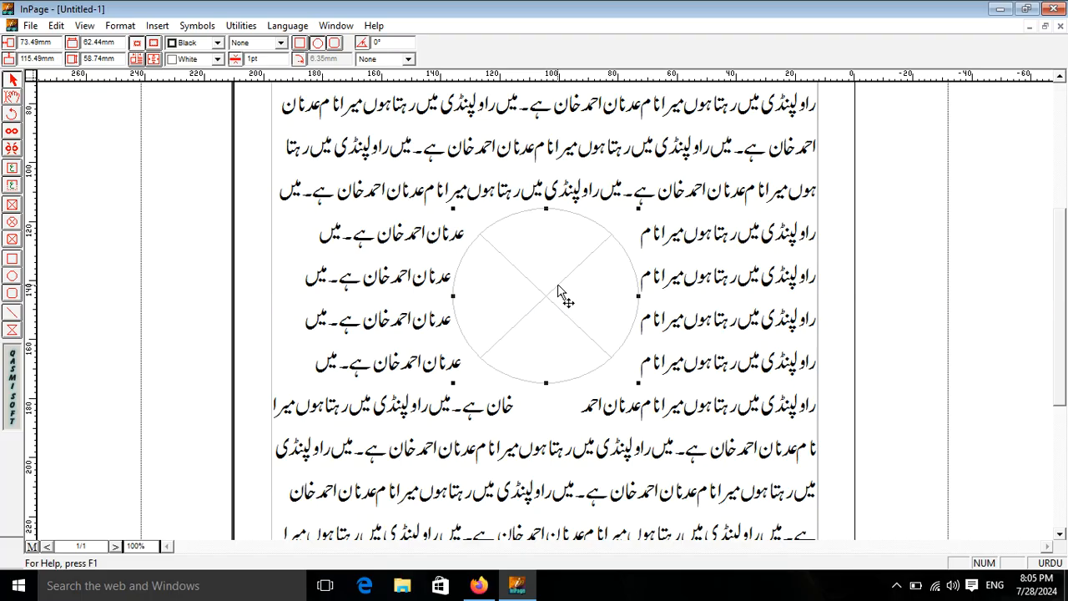
pyautogui.click(12, 97)
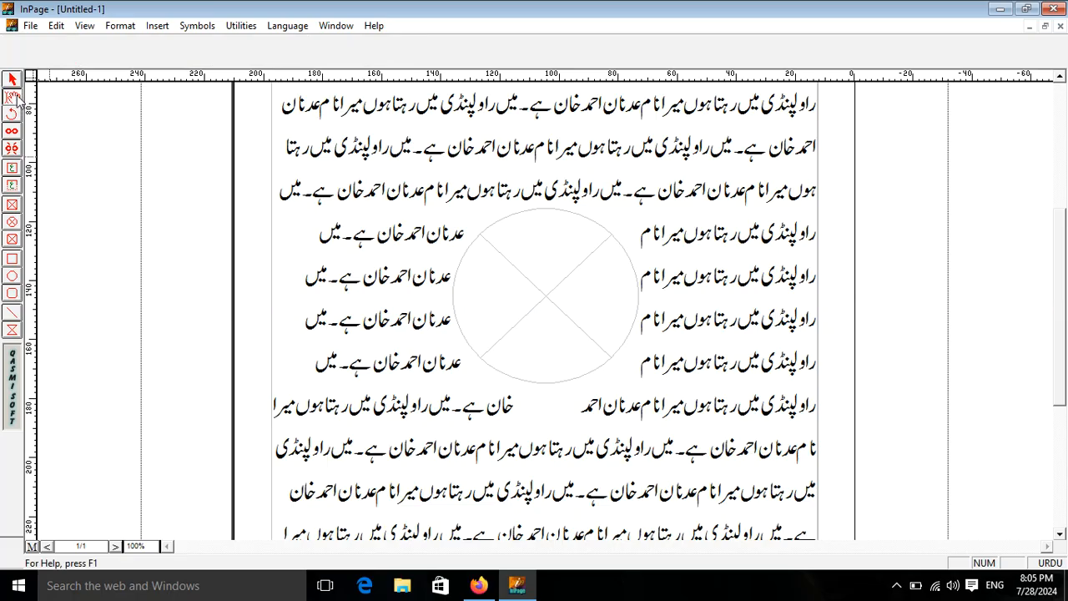
pyautogui.doubleClick(556, 275)
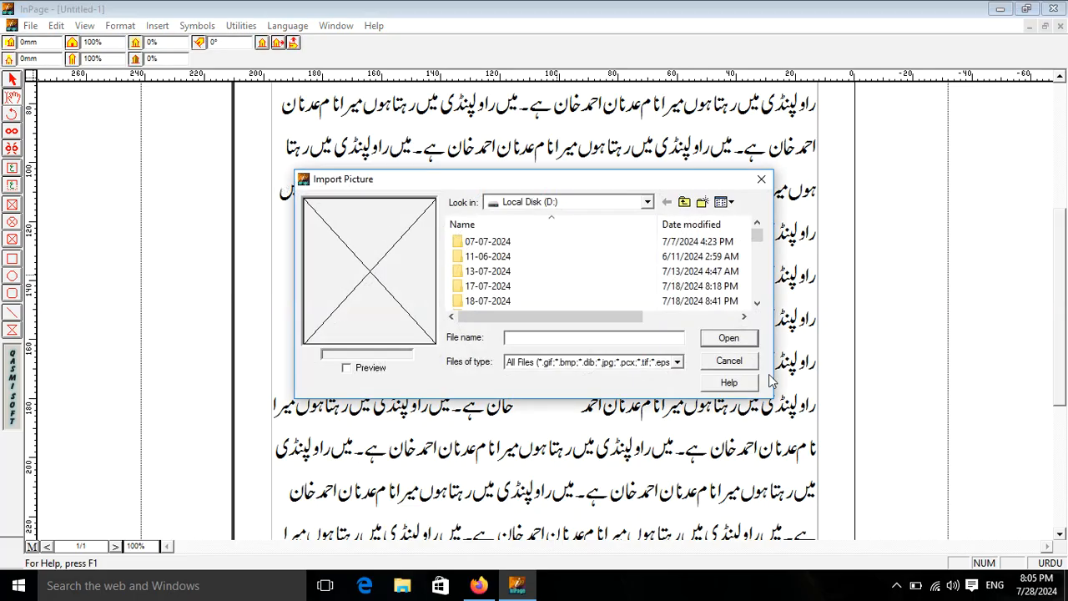
# Step: Import 'viit stamp seal.png' into the circular frame via Import Picture
pyautogui.click(729, 361)
pyautogui.rightClick(497, 245)
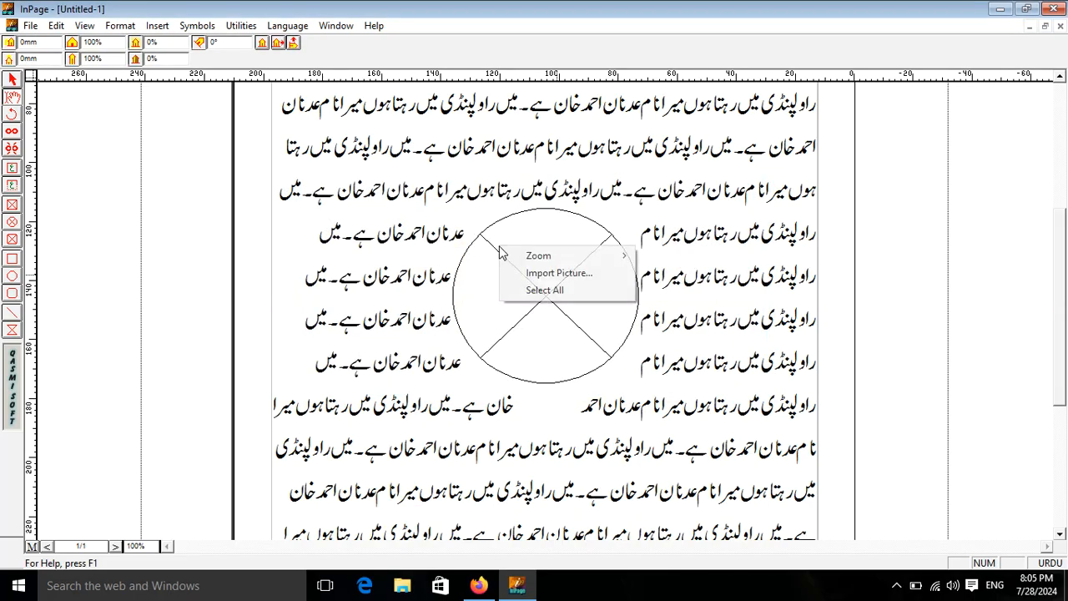
pyautogui.click(535, 276)
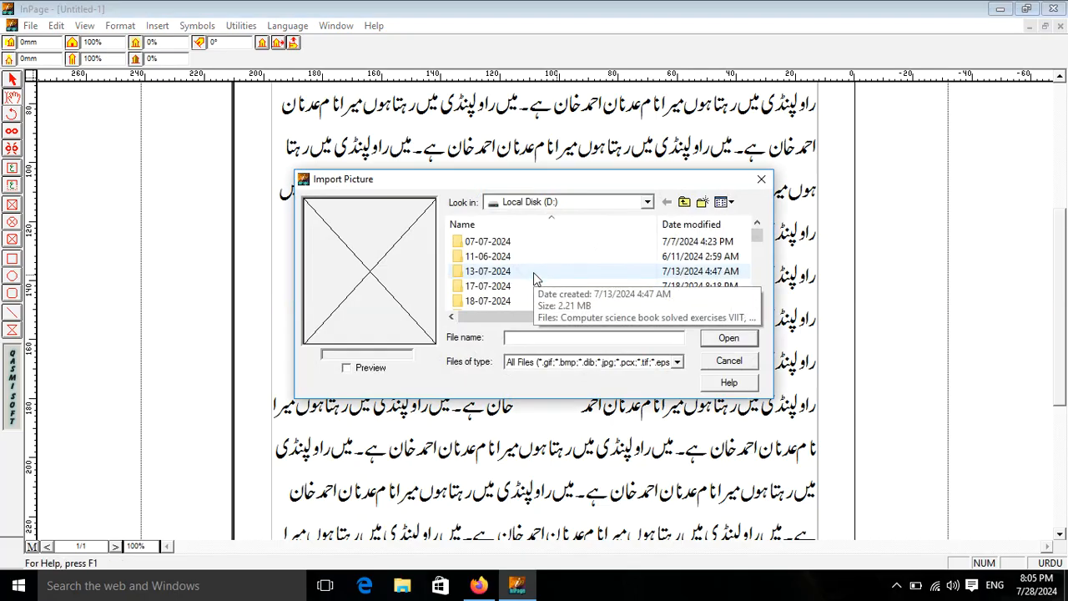
pyautogui.click(541, 339)
pyautogui.write('viit')
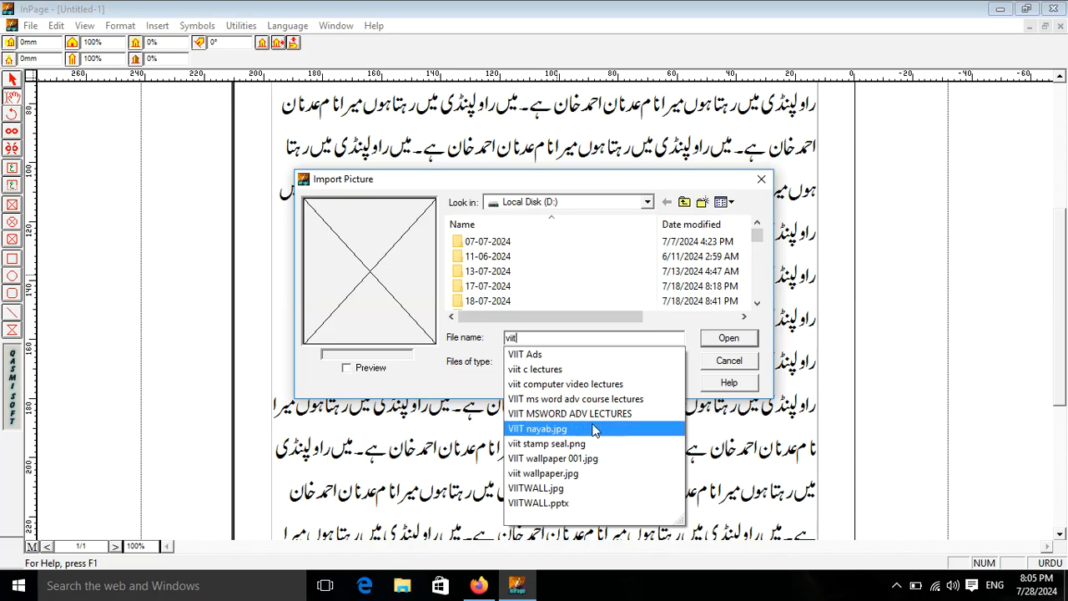
pyautogui.click(547, 443)
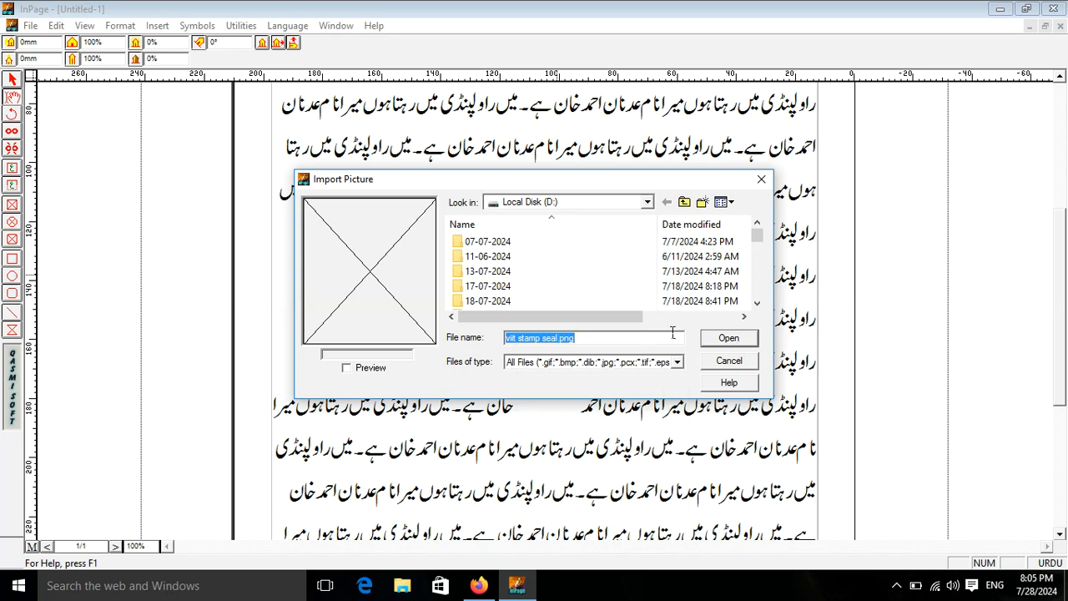
pyautogui.click(731, 339)
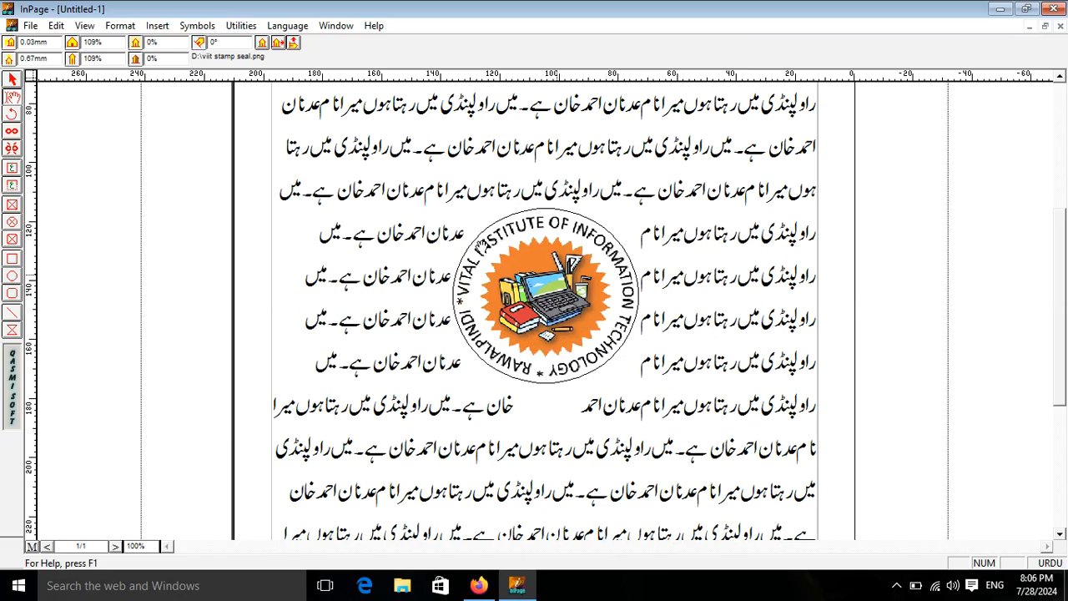
pyautogui.click(12, 79)
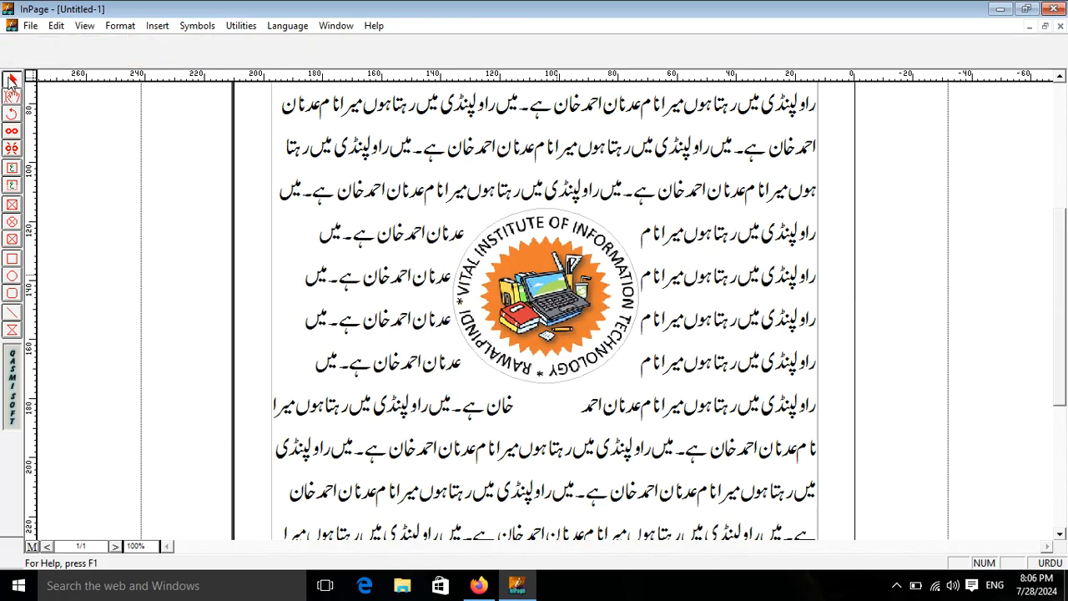
pyautogui.click(542, 261)
pyautogui.click(56, 25)
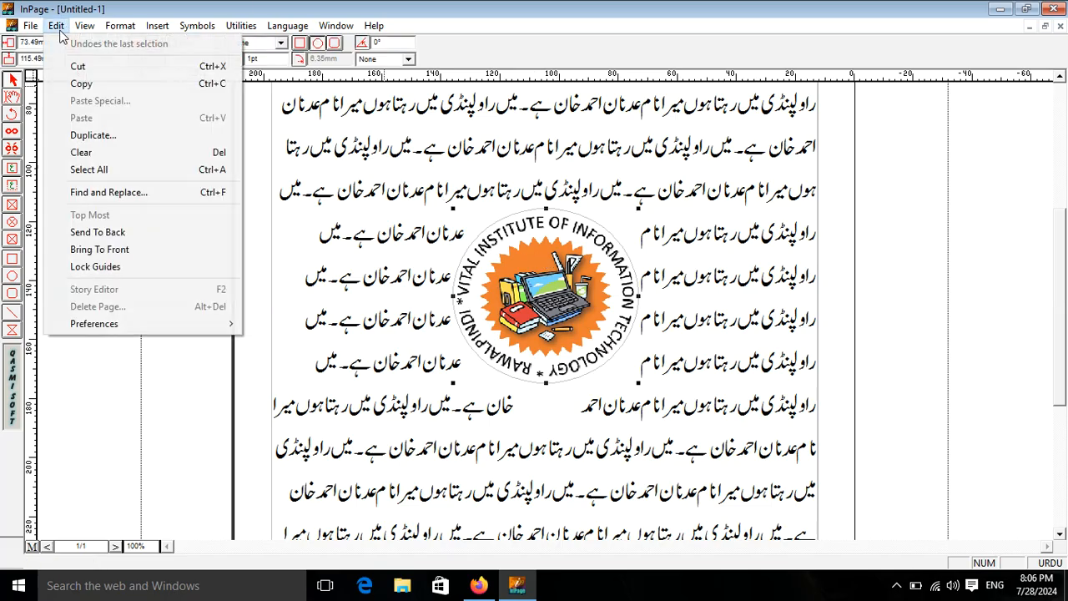
pyautogui.click(98, 232)
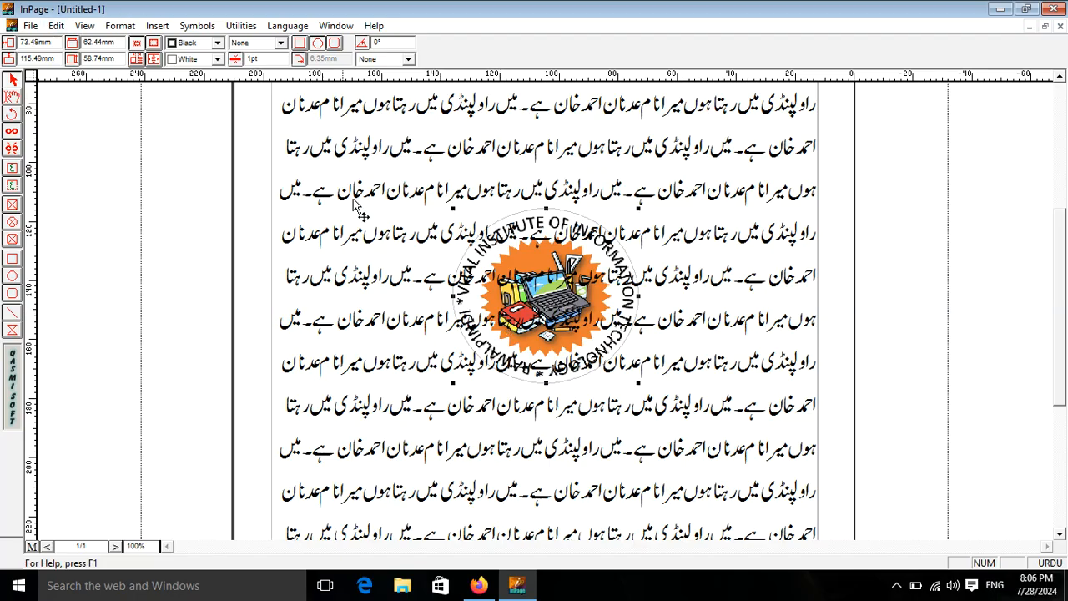
pyautogui.click(56, 26)
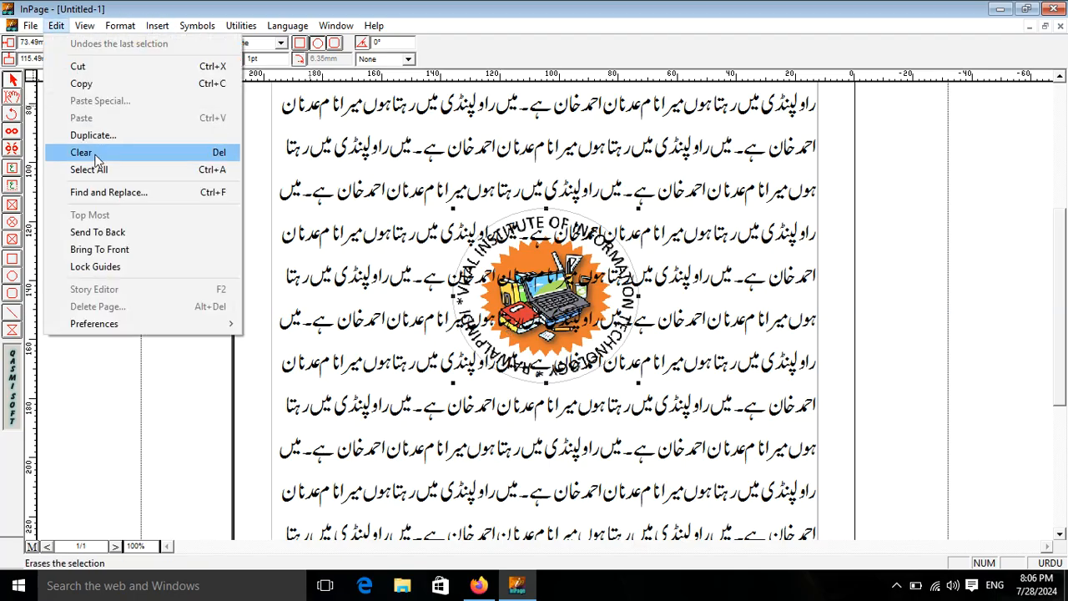
pyautogui.click(115, 250)
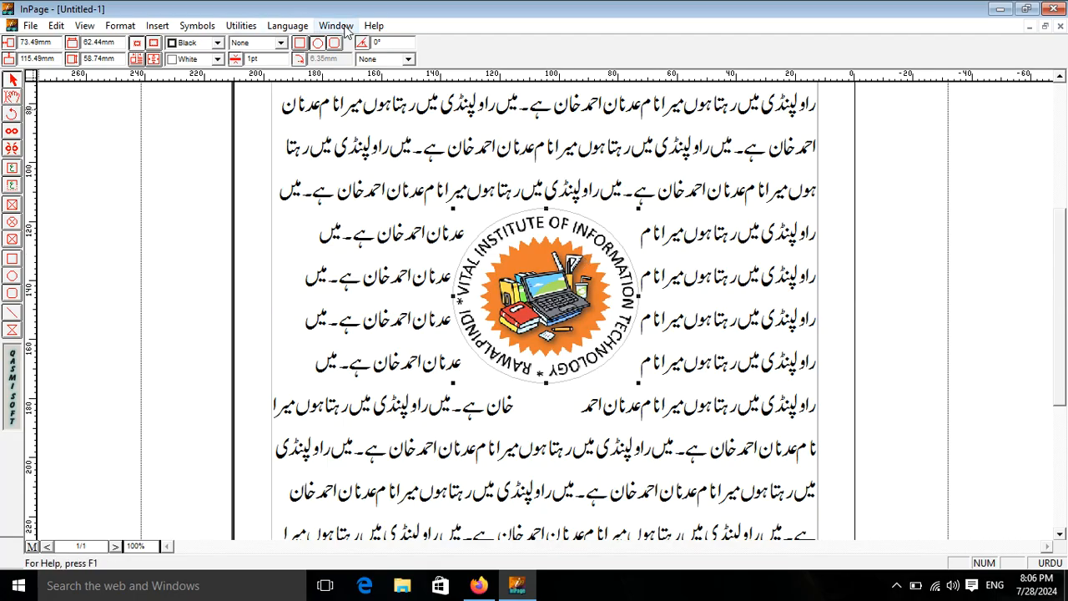
# Step: Lower the stamp picture's brightness to 55%, then to 45%, and reselect its frame
pyautogui.click(12, 98)
pyautogui.click(519, 255)
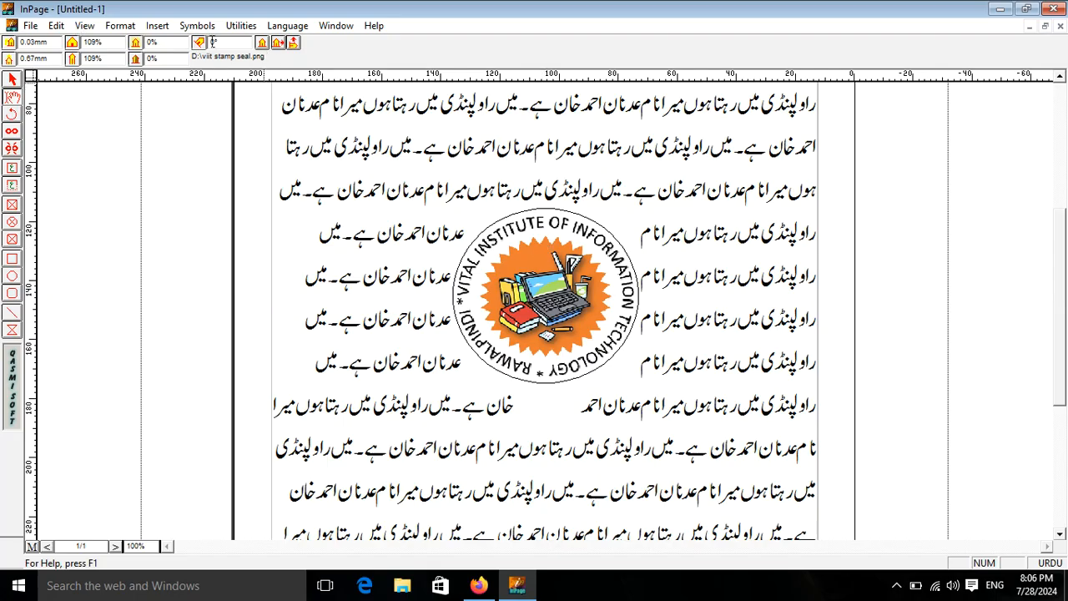
pyautogui.doubleClick(155, 42)
pyautogui.press('Return')
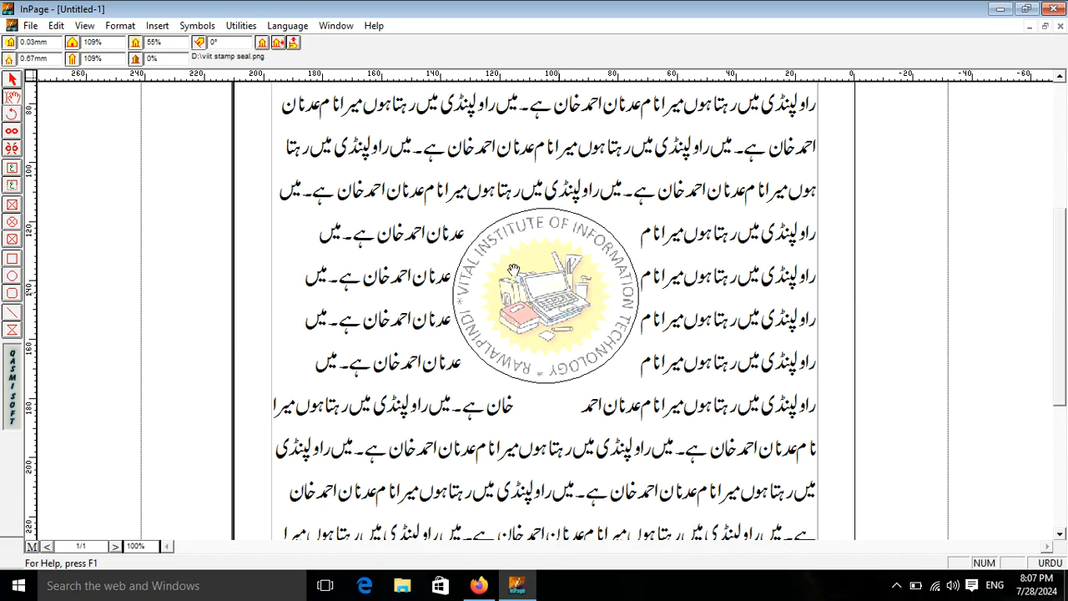
pyautogui.click(154, 42)
pyautogui.write('45')
pyautogui.press('Return')
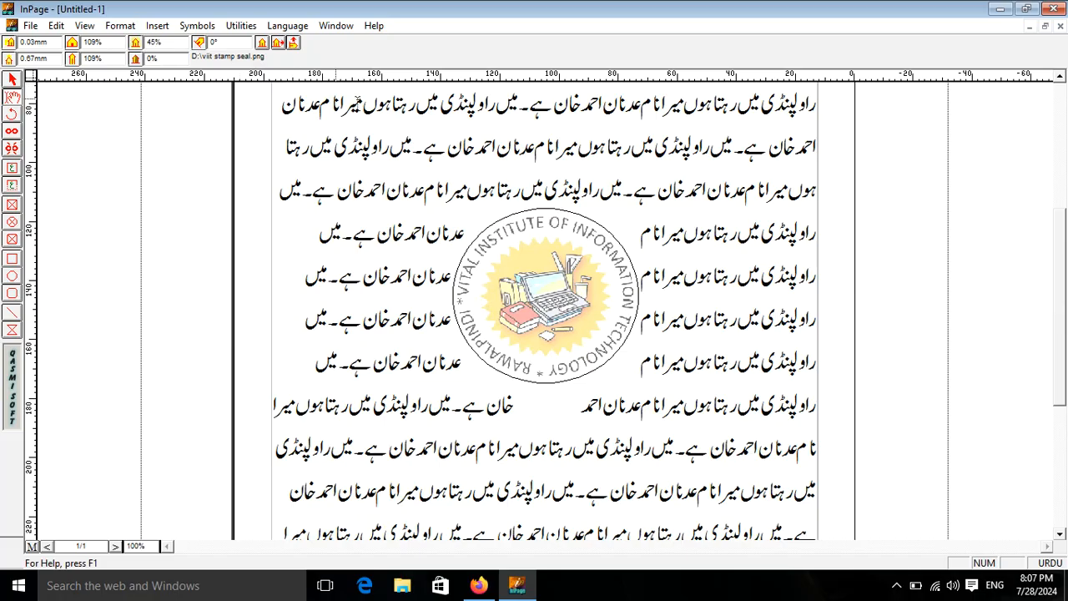
pyautogui.click(13, 79)
# Step: Send the stamp logo frame behind the Urdu text using Edit > Send To Back, then deselect it
pyautogui.click(576, 265)
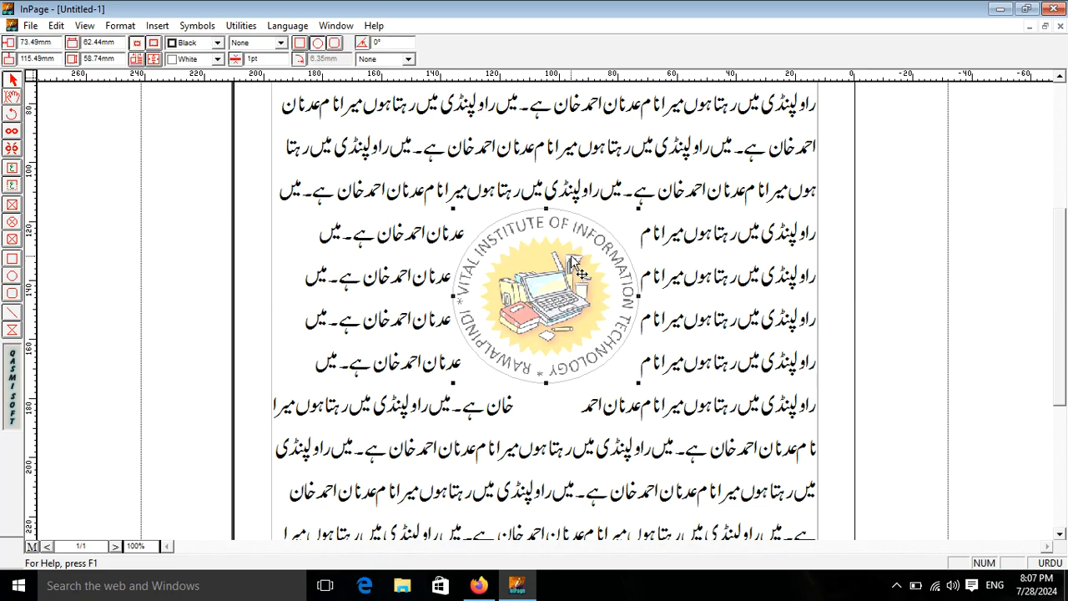
pyautogui.click(55, 27)
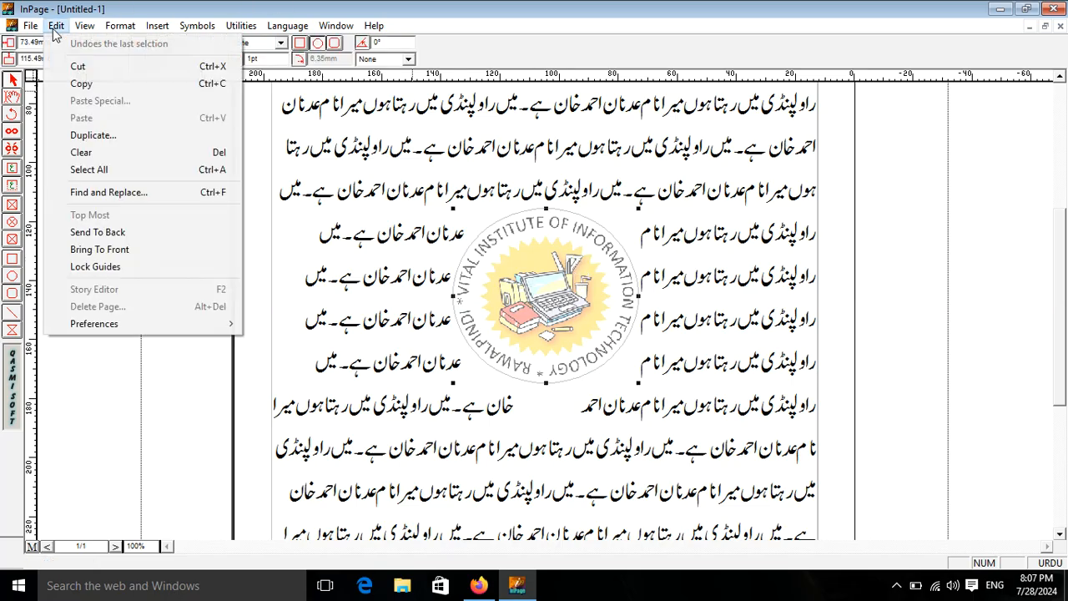
pyautogui.click(141, 234)
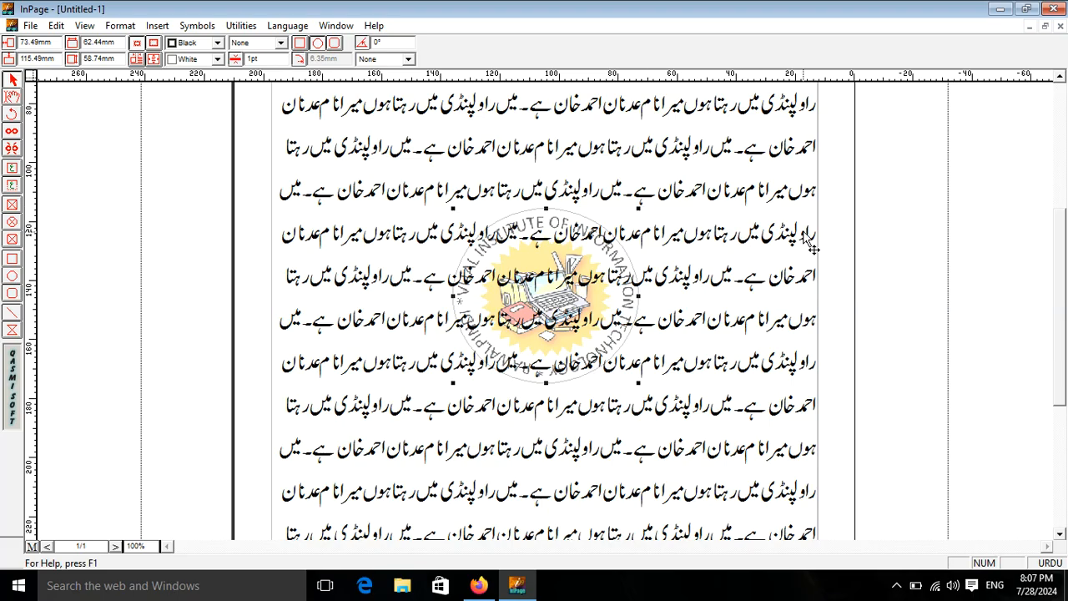
pyautogui.click(871, 239)
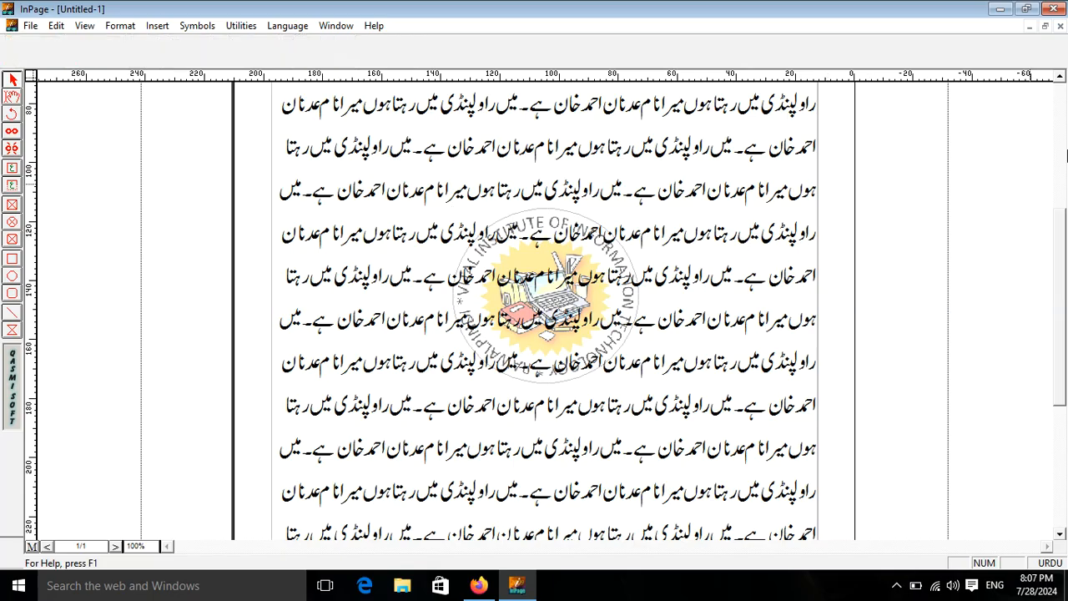